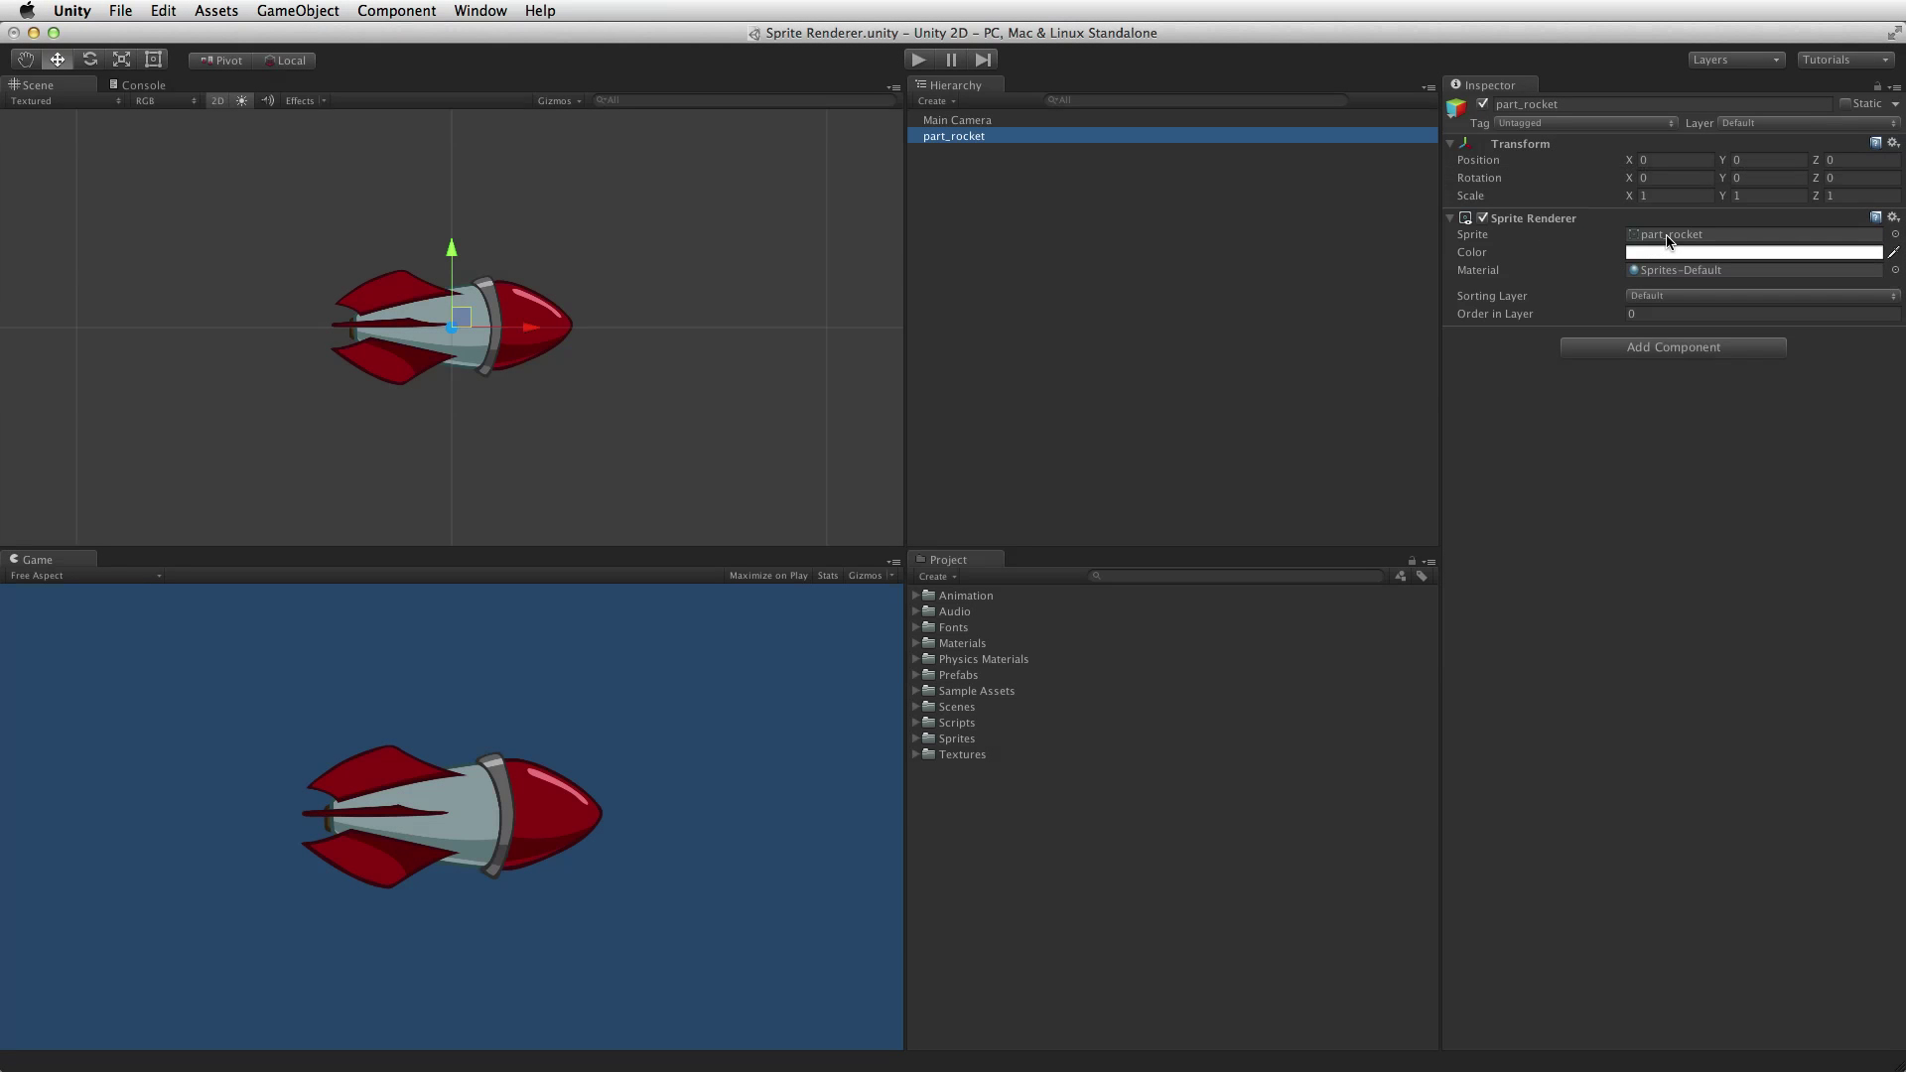
Step: Locate the sprite asset assigned to part_rocket in the project and inspect its details
{"action": "left_click", "coordinate": [1669, 239]}
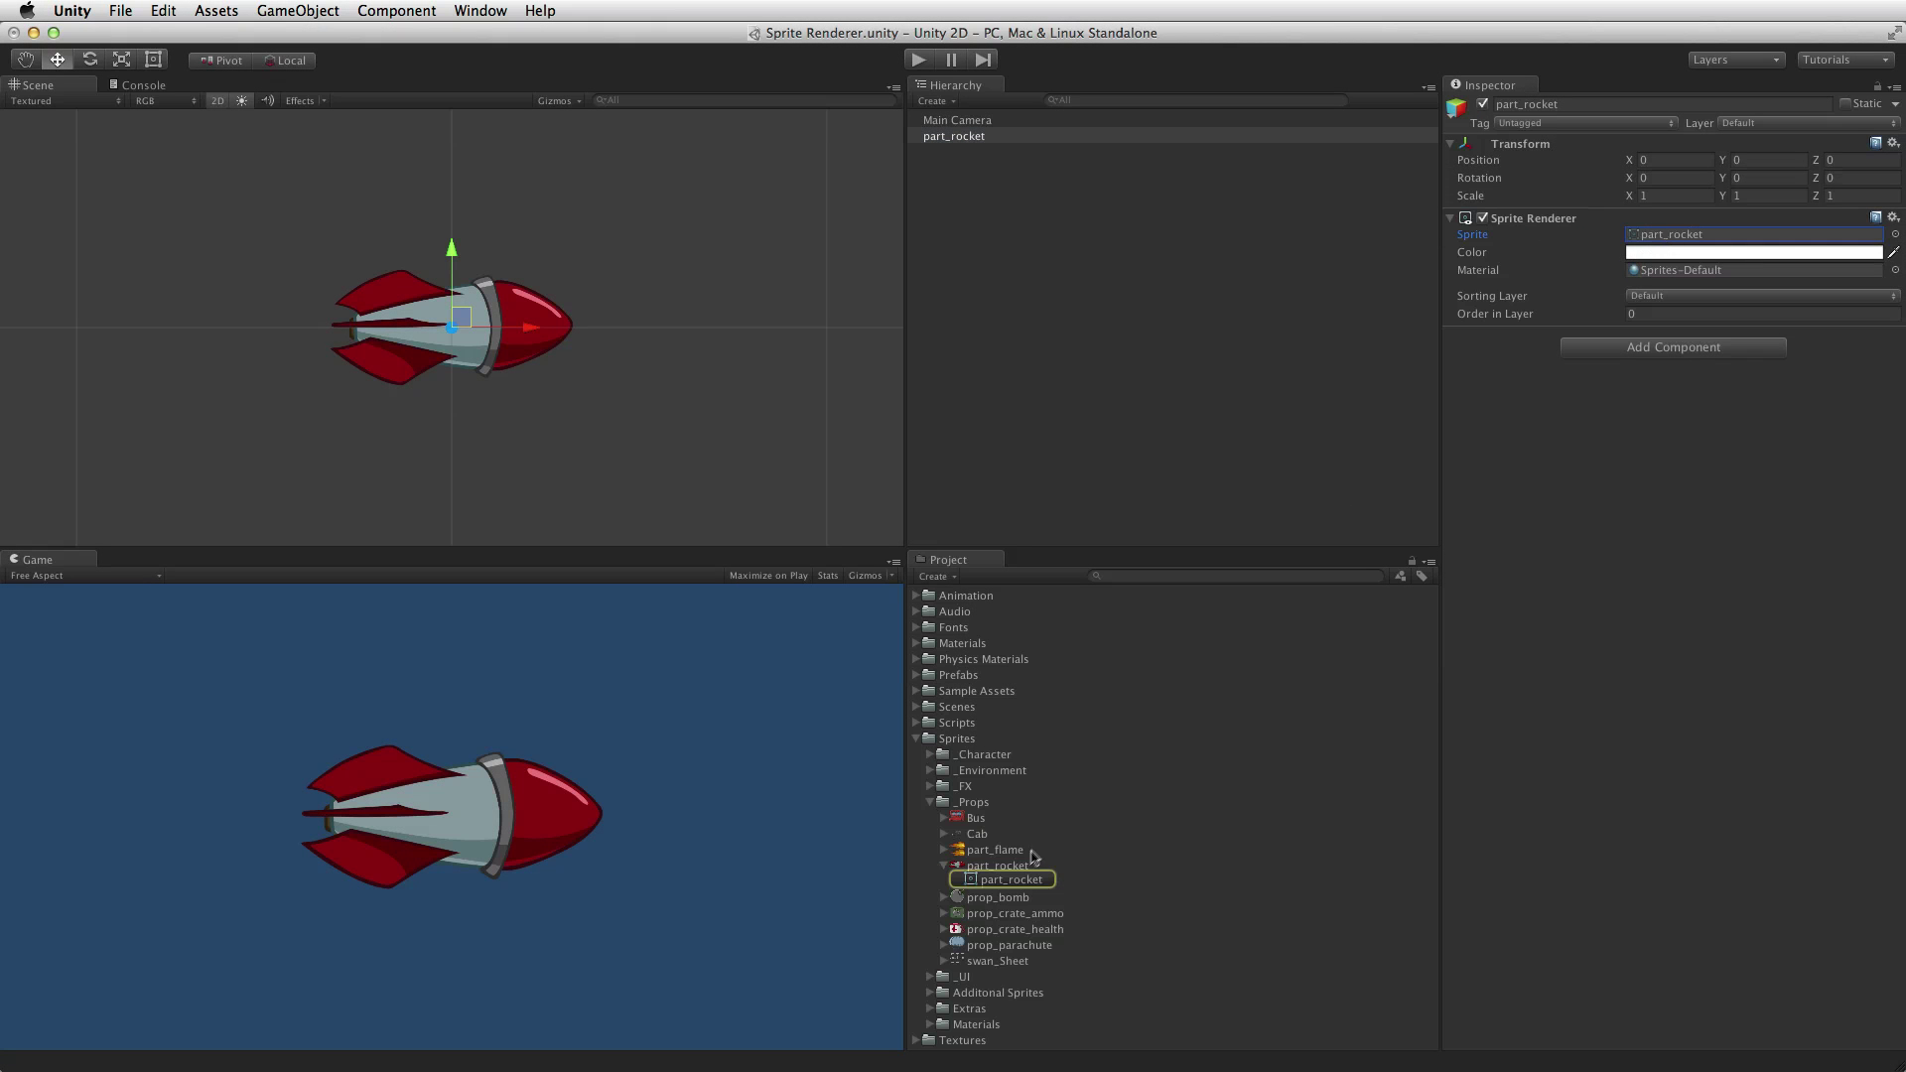
{"action": "left_click", "coordinate": [1012, 882]}
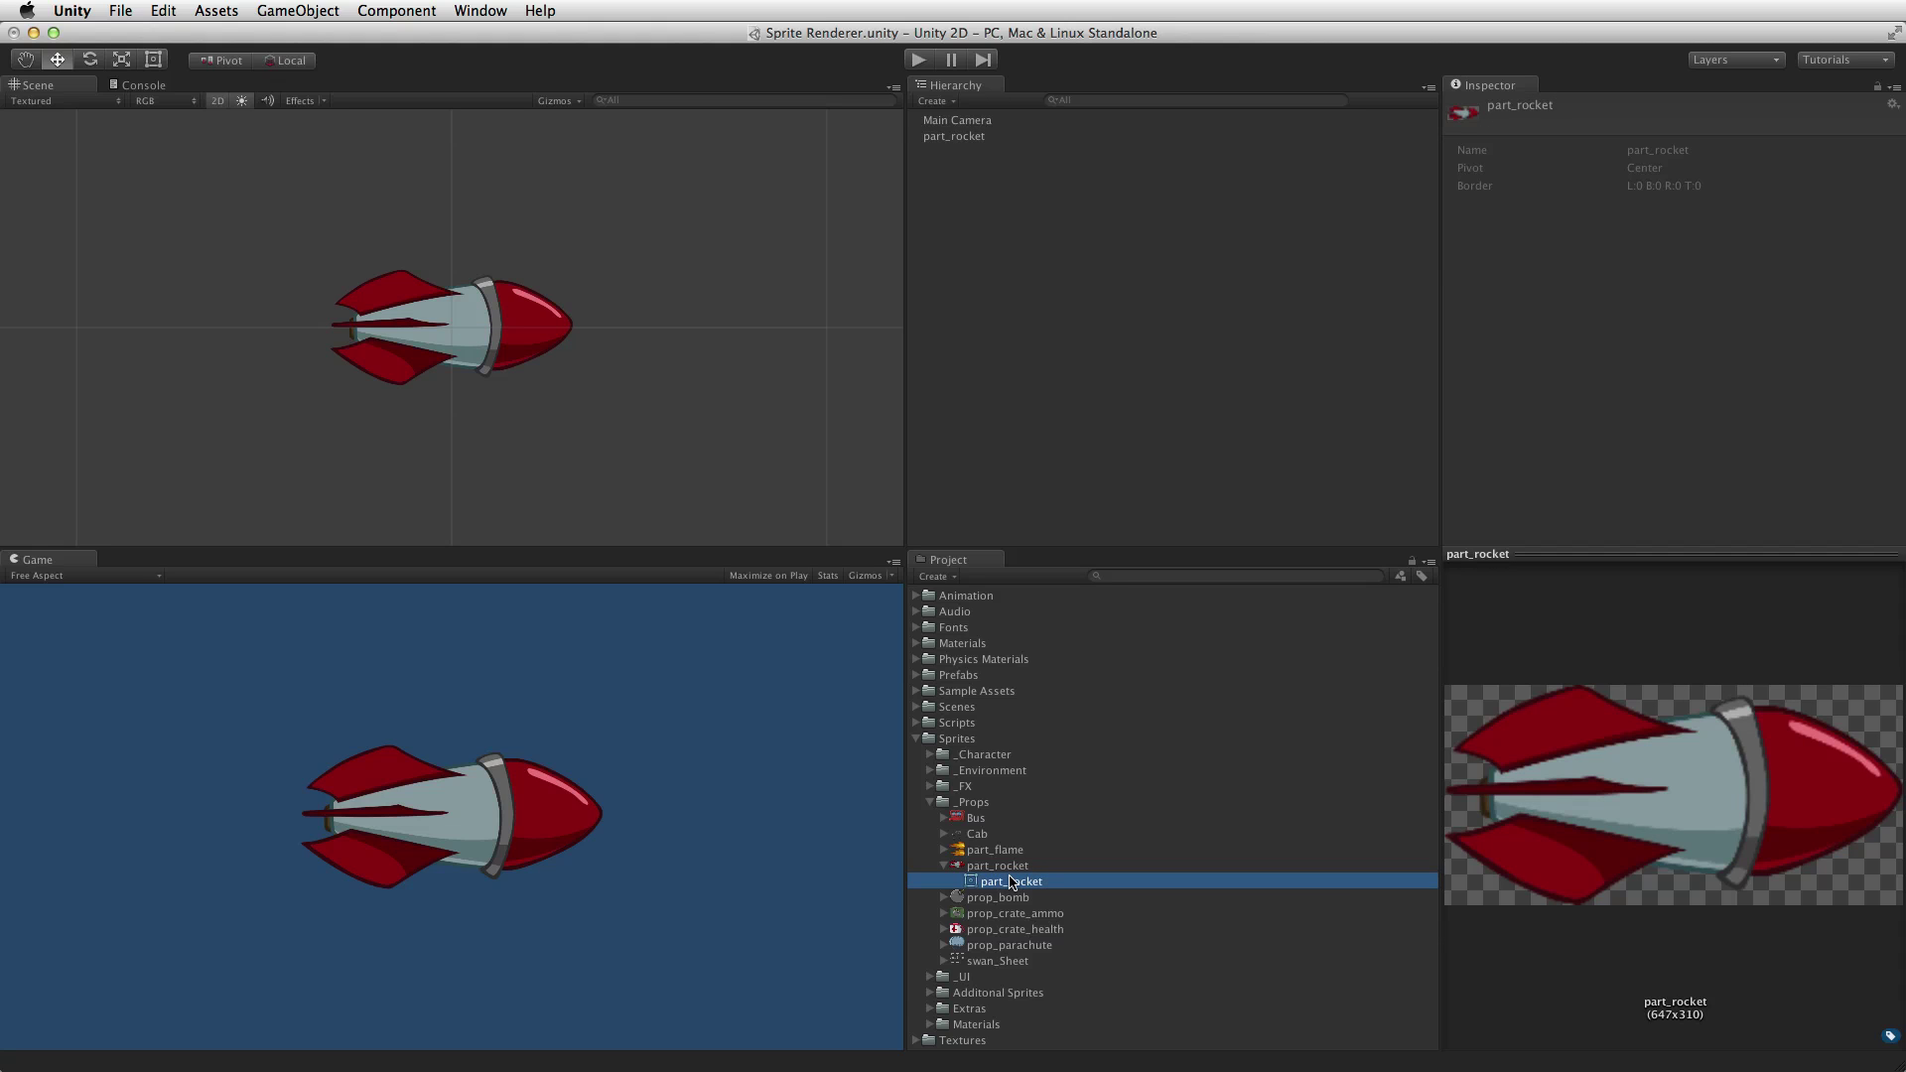
{"action": "left_click", "coordinate": [916, 739]}
Step: Try different colours and transparency levels on part_rocket's Sprite Renderer
{"action": "left_click", "coordinate": [961, 138]}
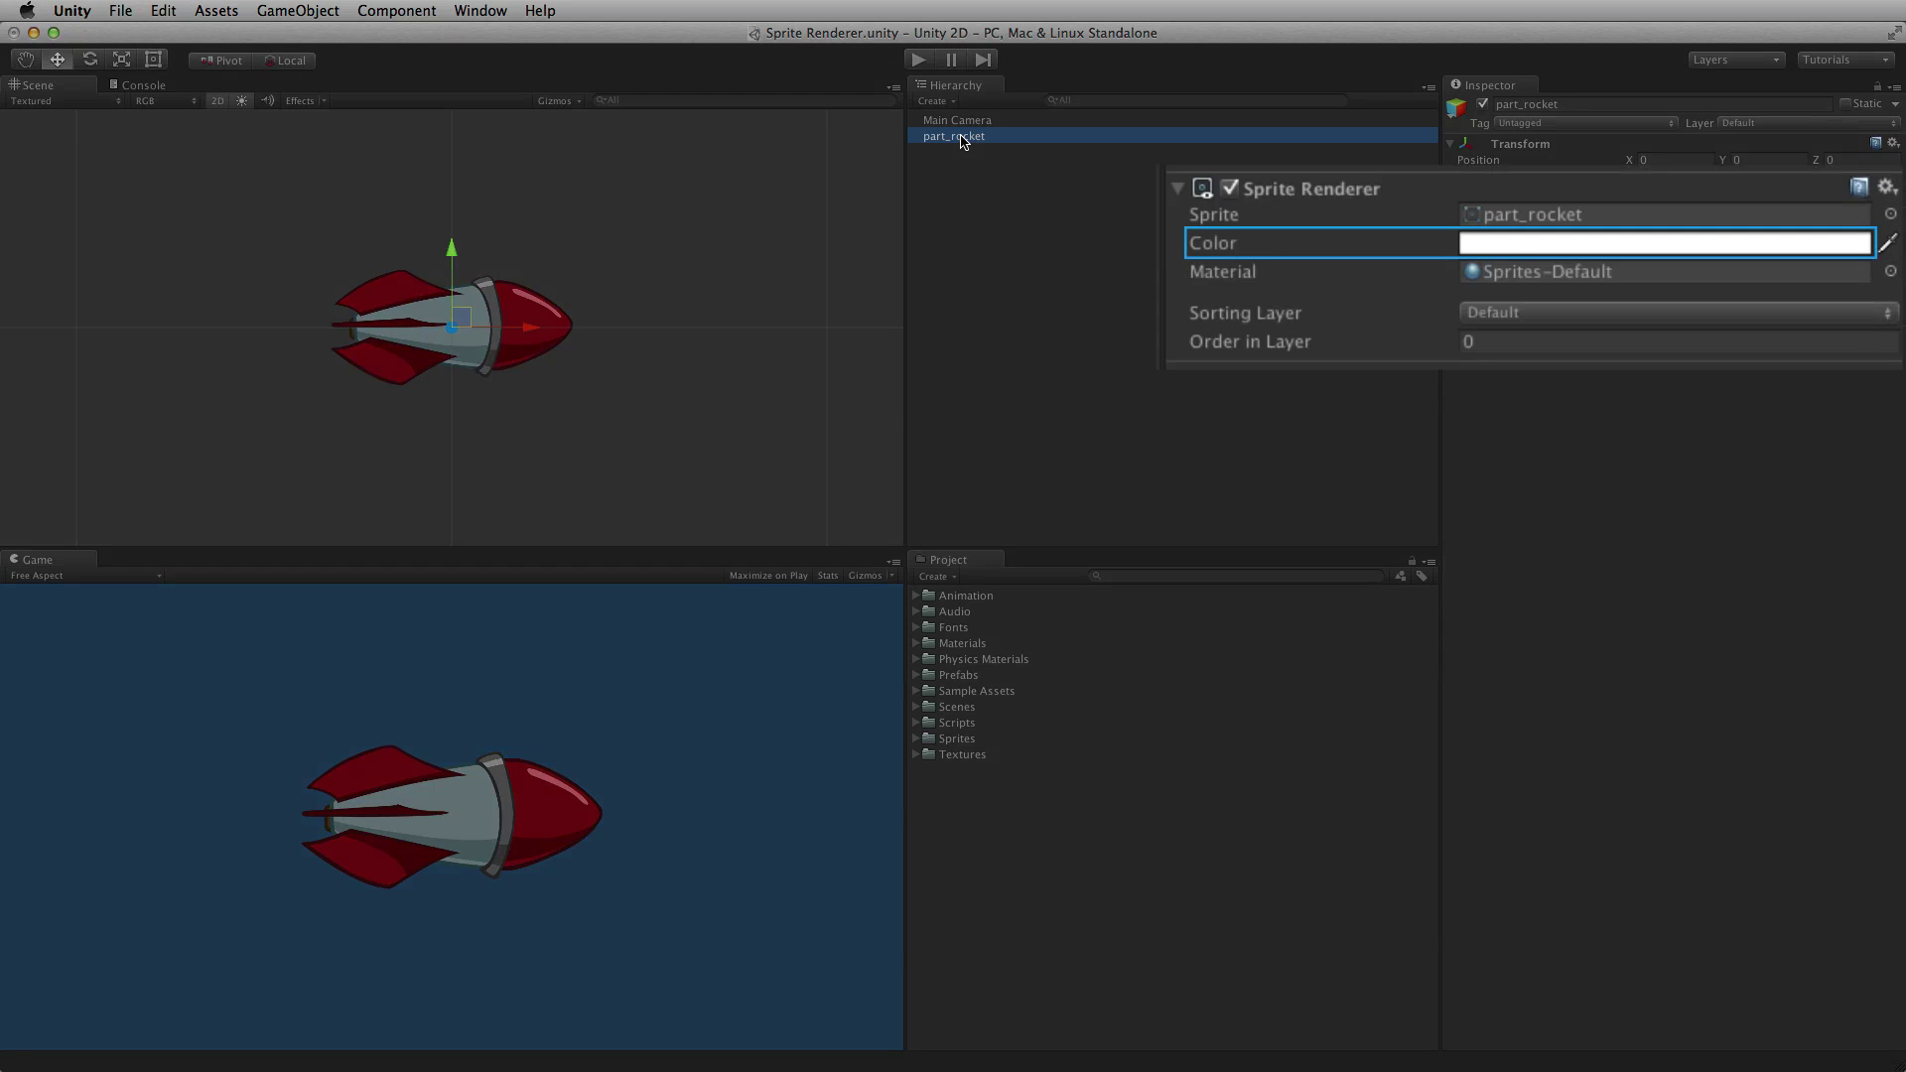
{"action": "left_click", "coordinate": [1608, 254]}
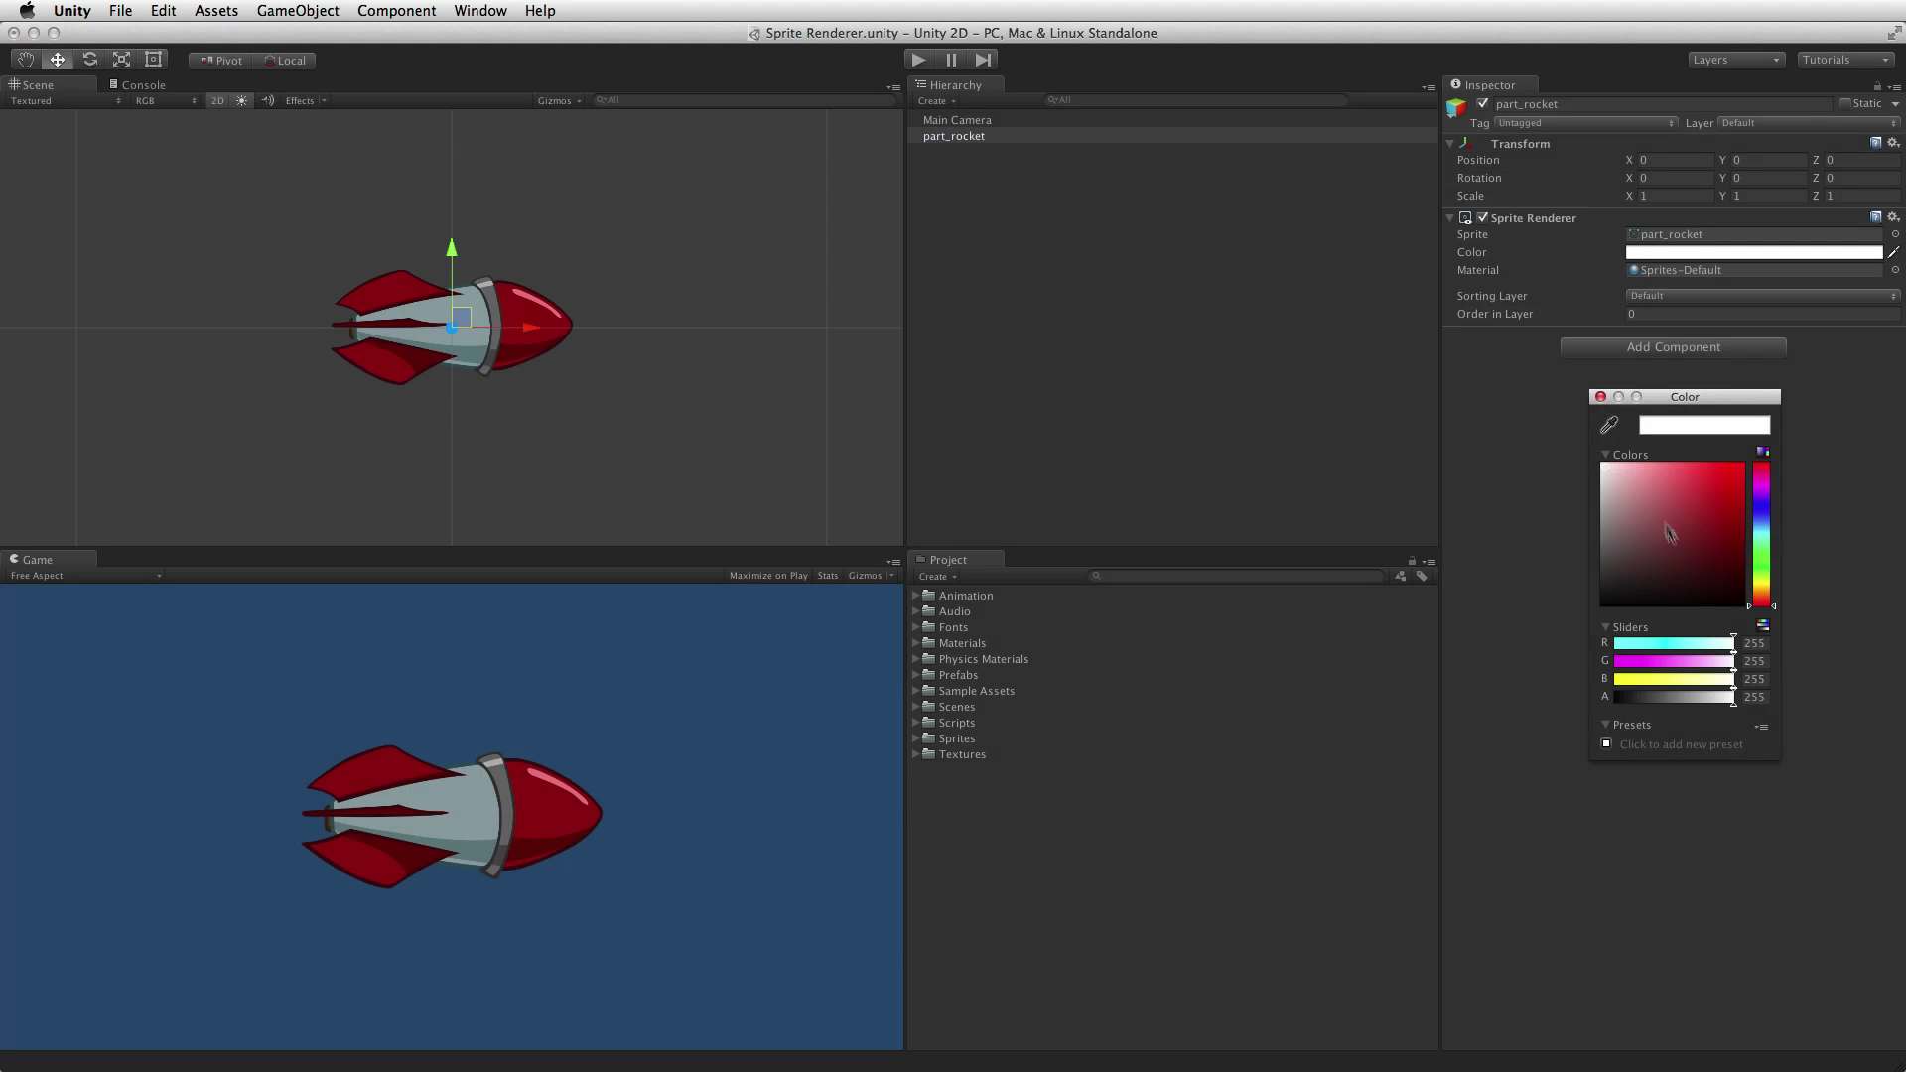
{"action": "left_click", "coordinate": [1740, 468]}
{"action": "left_click", "coordinate": [1765, 596]}
{"action": "mouse_move", "coordinate": [1765, 595]}
{"action": "left_mouse_down"}
{"action": "mouse_move", "coordinate": [1763, 463]}
{"action": "mouse_move", "coordinate": [1552, 468]}
{"action": "left_mouse_up"}
{"action": "mouse_move", "coordinate": [1734, 698]}
{"action": "left_mouse_down"}
{"action": "mouse_move", "coordinate": [1593, 695]}
{"action": "mouse_move", "coordinate": [1742, 695]}
{"action": "left_mouse_up"}
Step: Duplicate part_rocket and move the copy to about X 3.65, Y -2.96
{"action": "left_click", "coordinate": [956, 138]}
{"action": "key", "text": "super+d"}
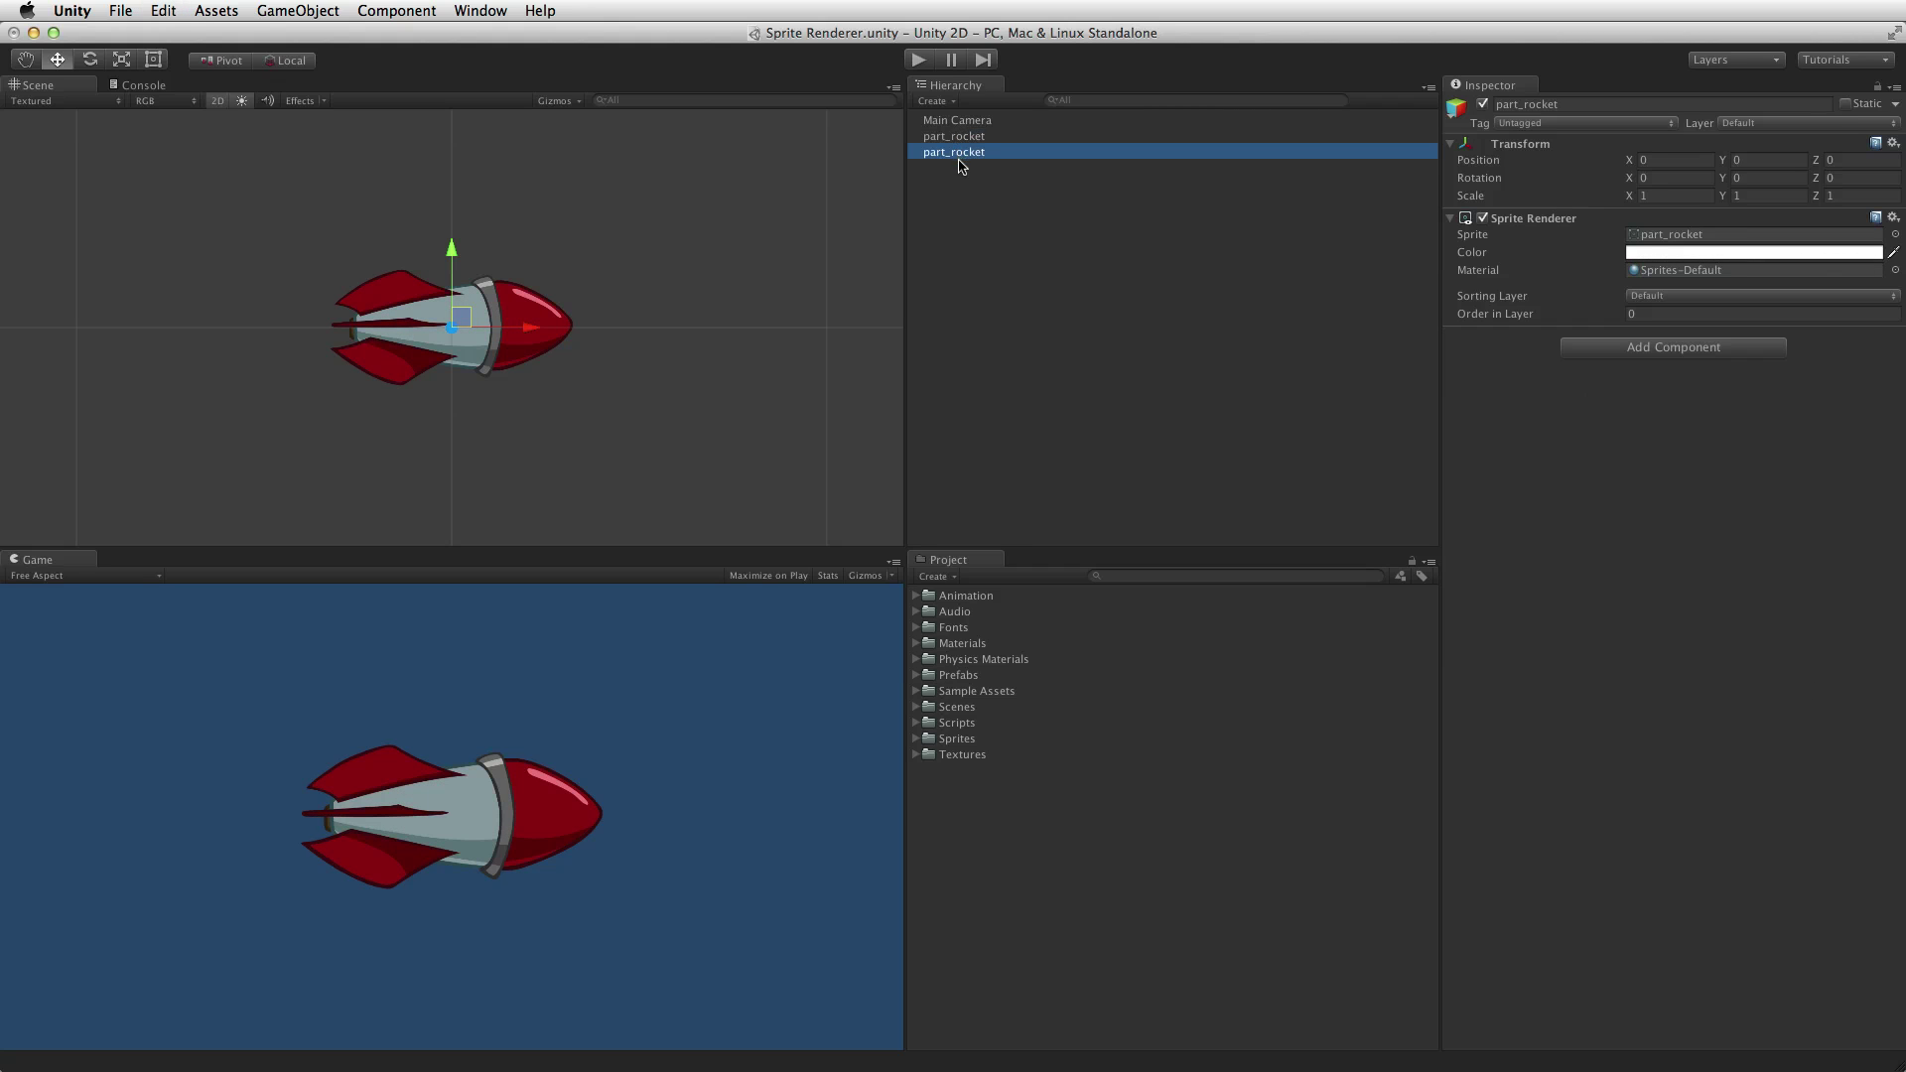
{"action": "left_click_drag", "start_coordinate": [471, 329], "coordinate": [603, 436]}
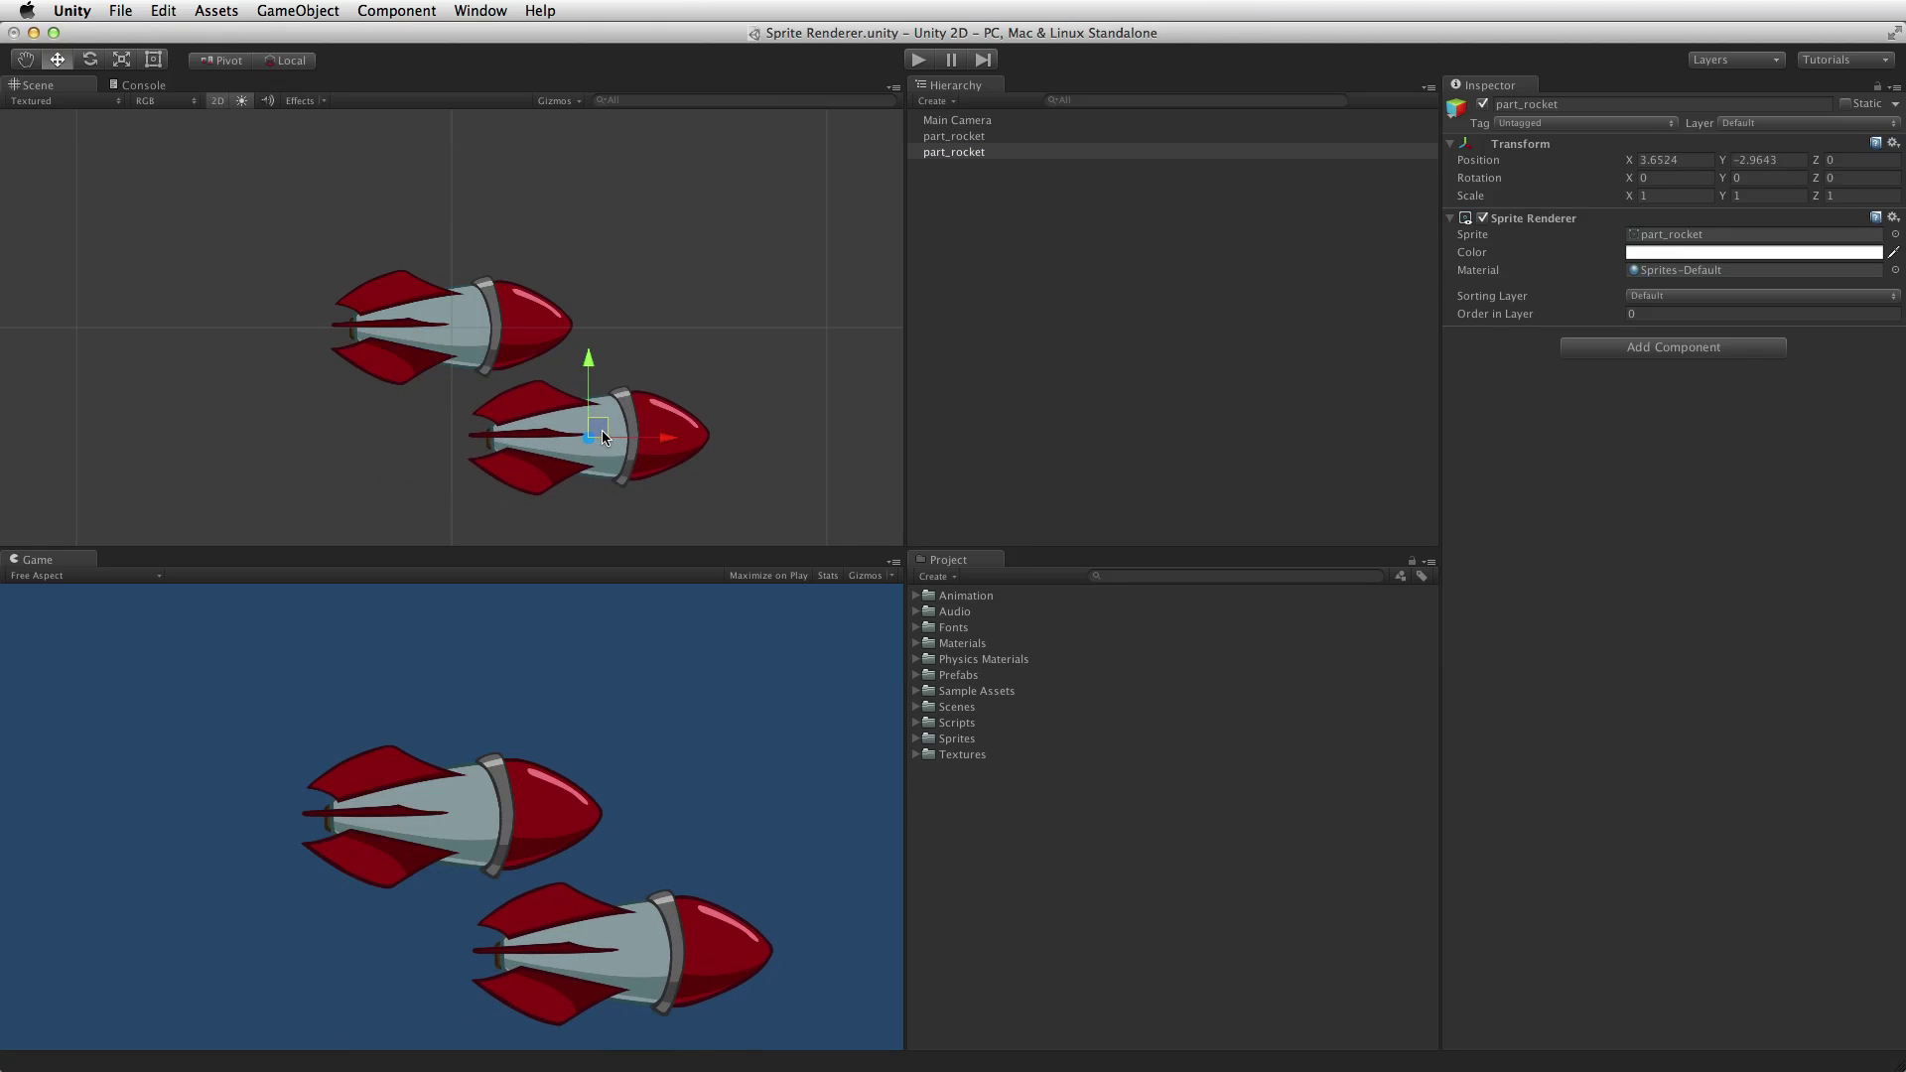
Step: Give the duplicated rocket its own tint by changing its Sprite Renderer colour and hue
{"action": "left_click", "coordinate": [1688, 252]}
{"action": "left_click_drag", "start_coordinate": [1723, 511], "coordinate": [1687, 466]}
{"action": "left_click_drag", "start_coordinate": [1763, 595], "coordinate": [1762, 488]}
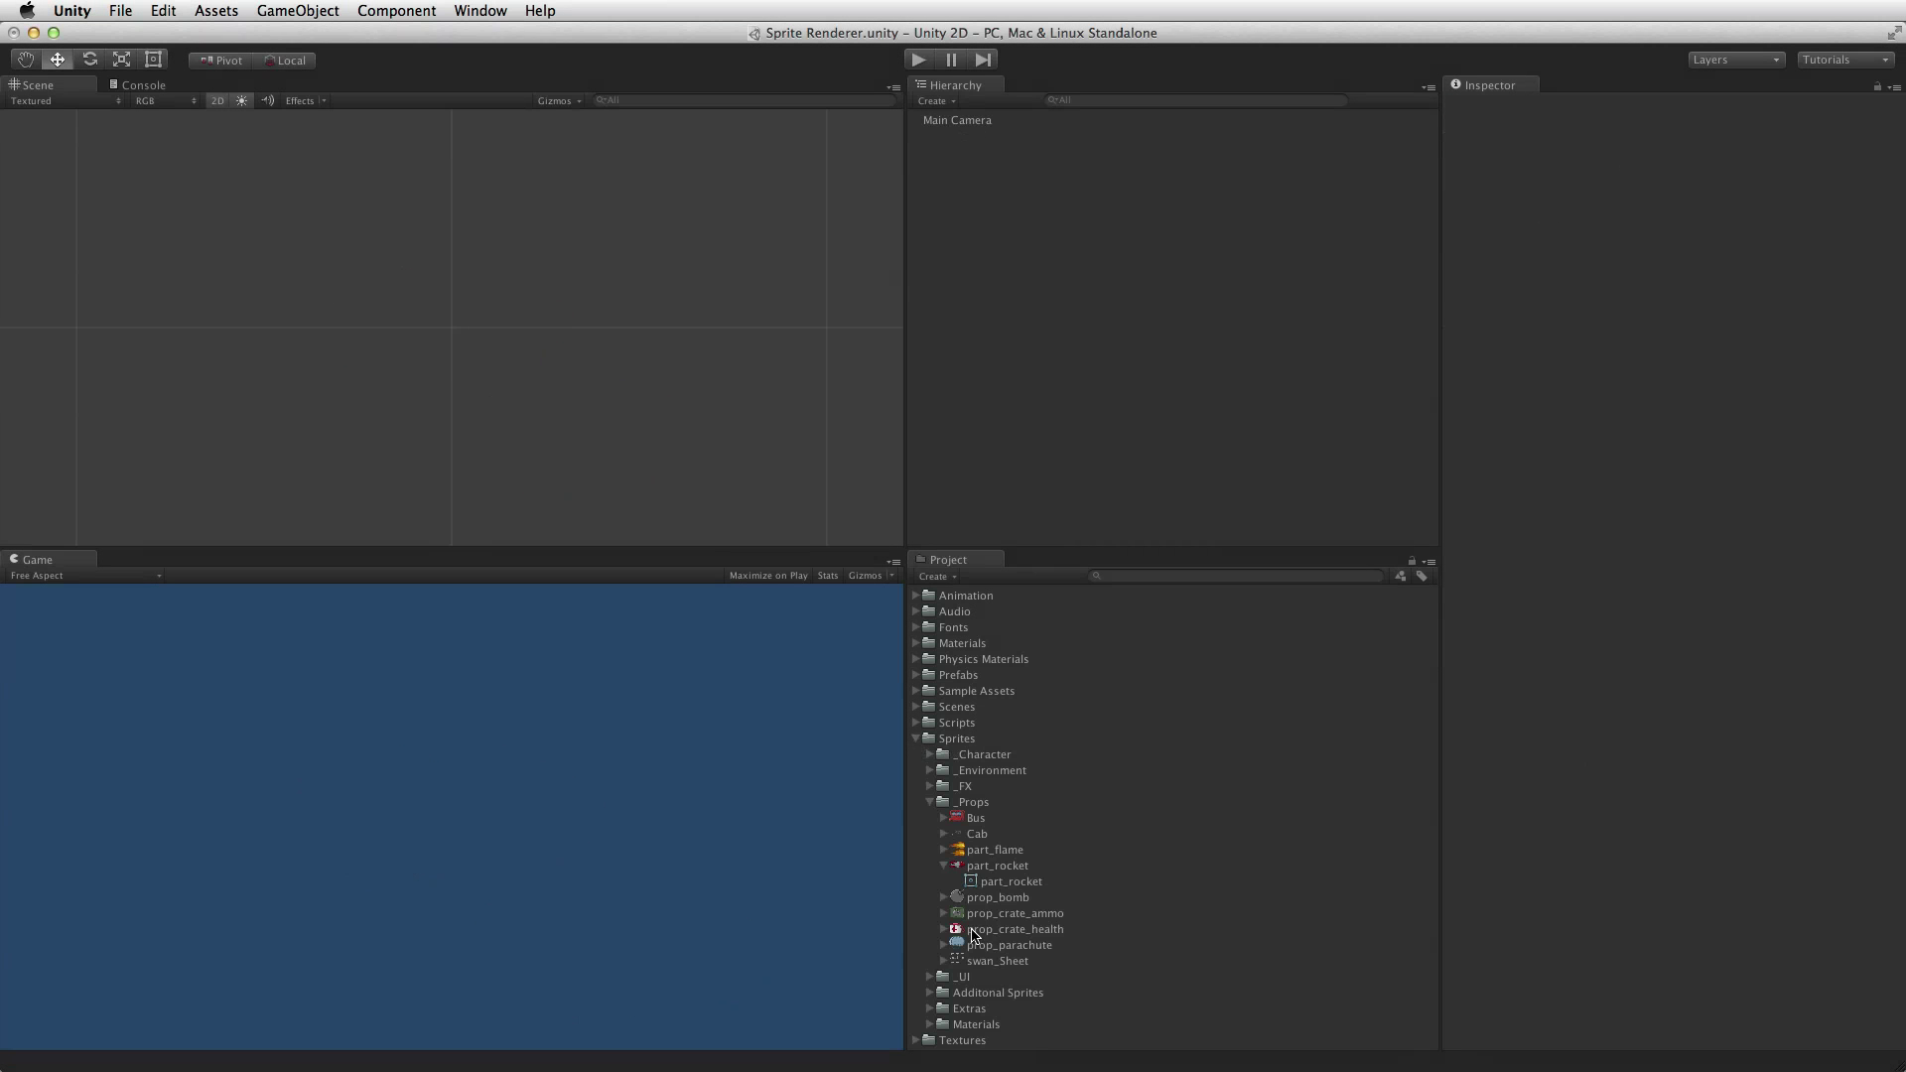
Step: Add the prop_crate_health sprite from the _Props folder to the scene and select it
{"action": "left_click", "coordinate": [1012, 929]}
{"action": "left_click_drag", "start_coordinate": [976, 933], "coordinate": [1177, 266]}
{"action": "left_click", "coordinate": [917, 738]}
{"action": "left_click", "coordinate": [1015, 140]}
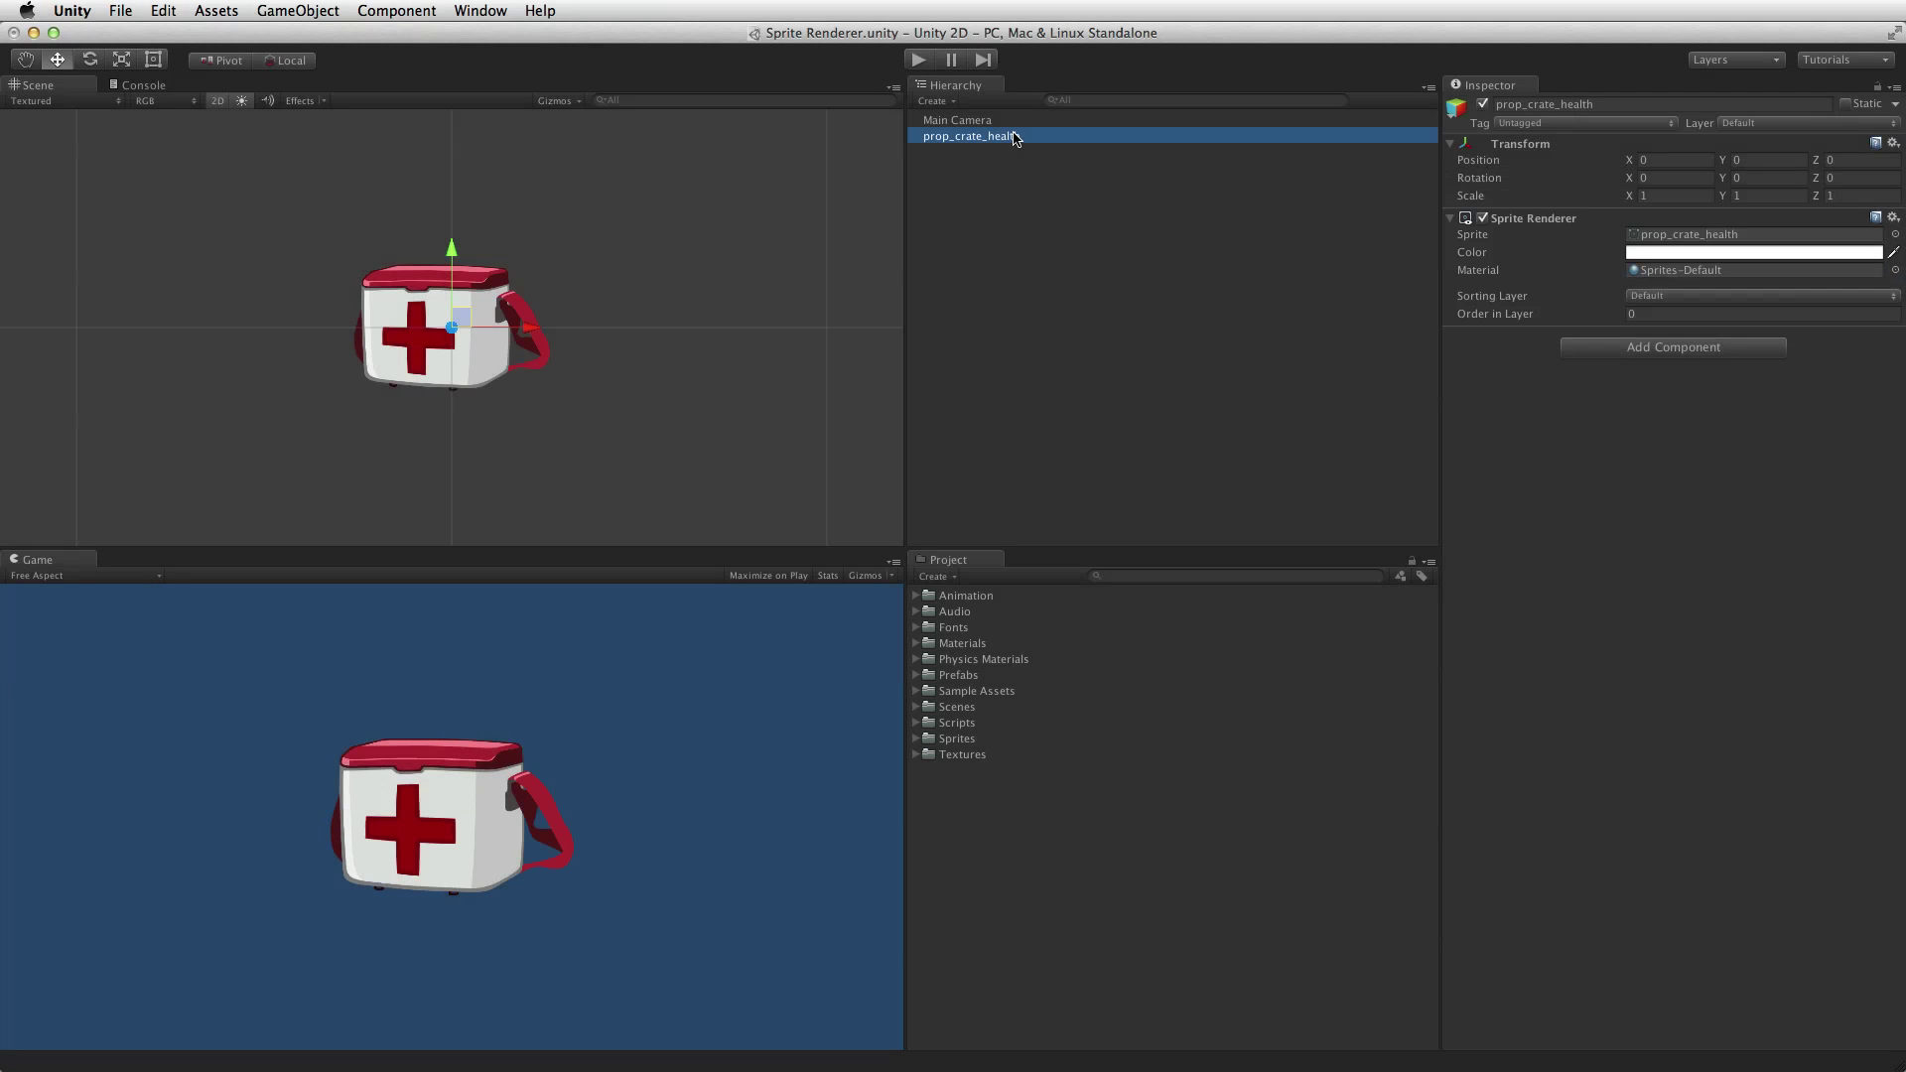
Step: Create a point light with Z position -3 and intensity 2, placed at about X 1.03, Y -0.58
{"action": "left_click", "coordinate": [955, 101]}
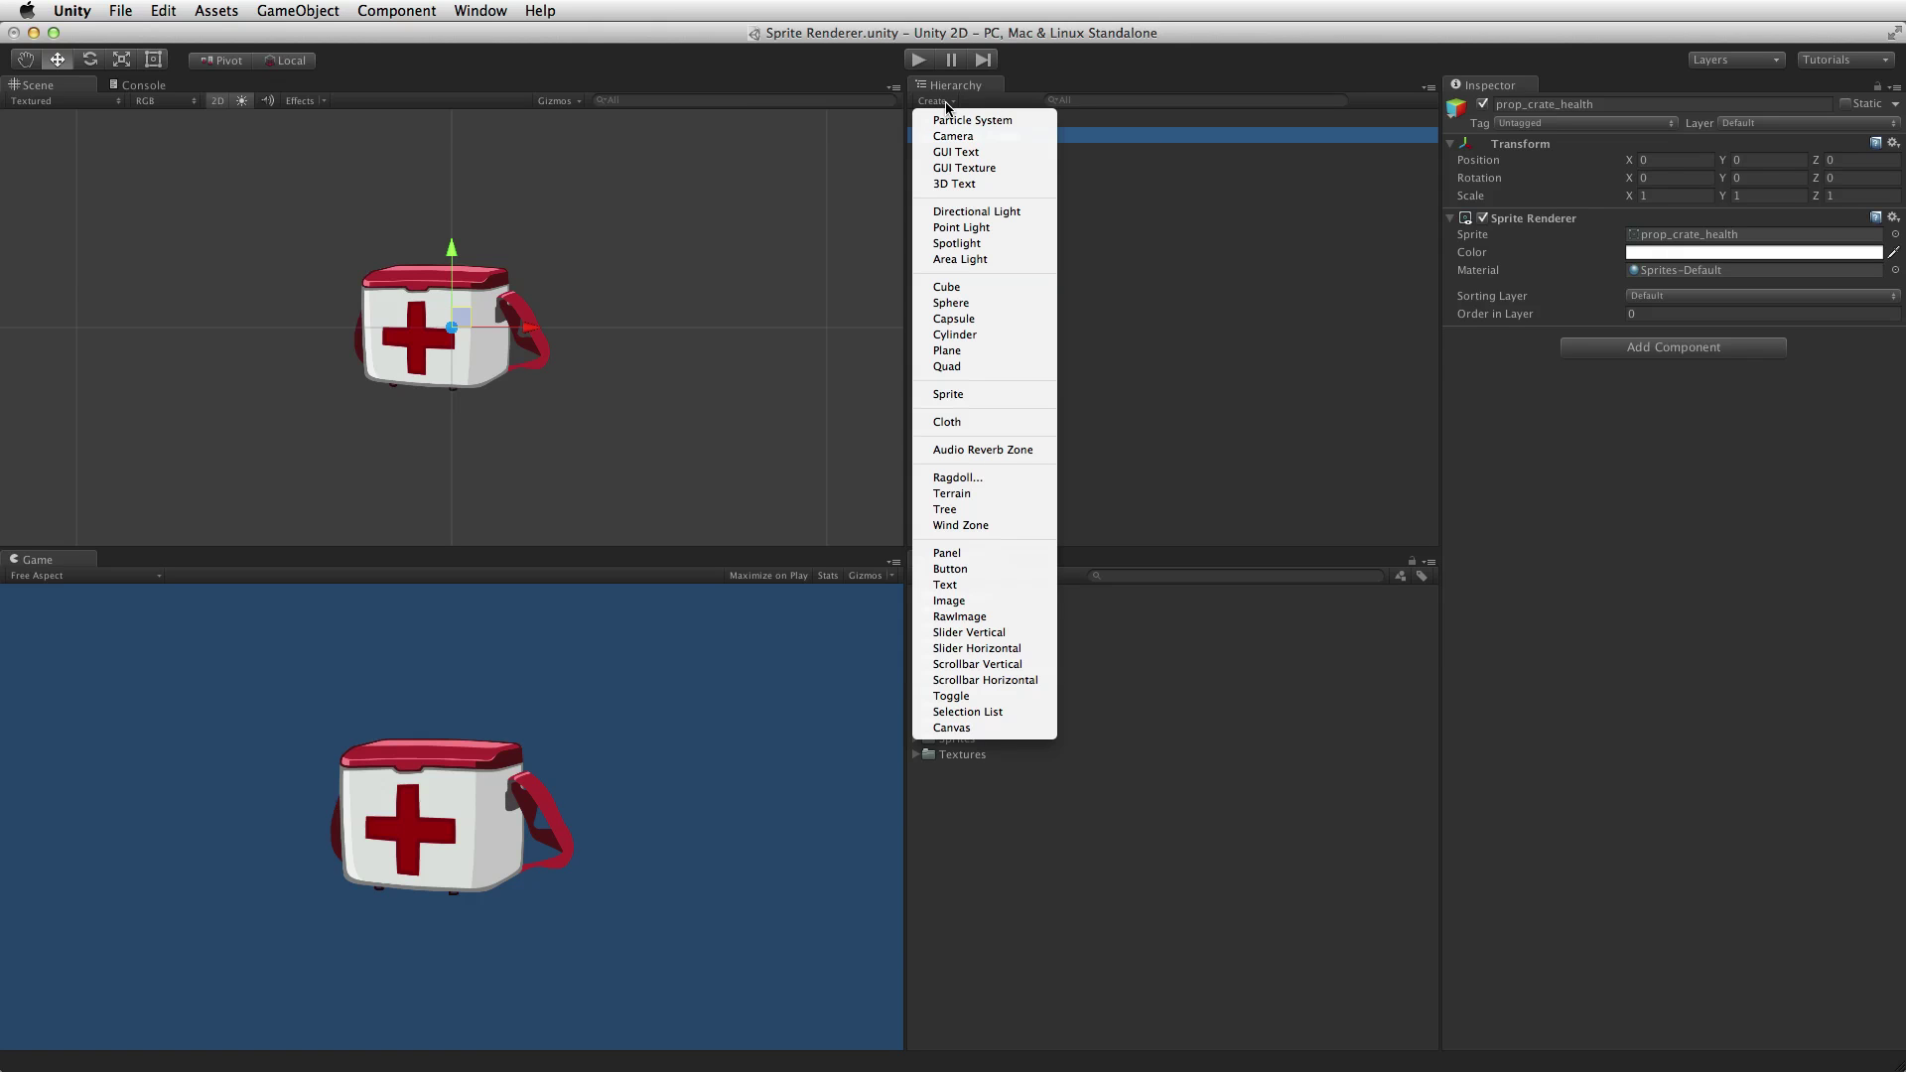
{"action": "left_click", "coordinate": [971, 228]}
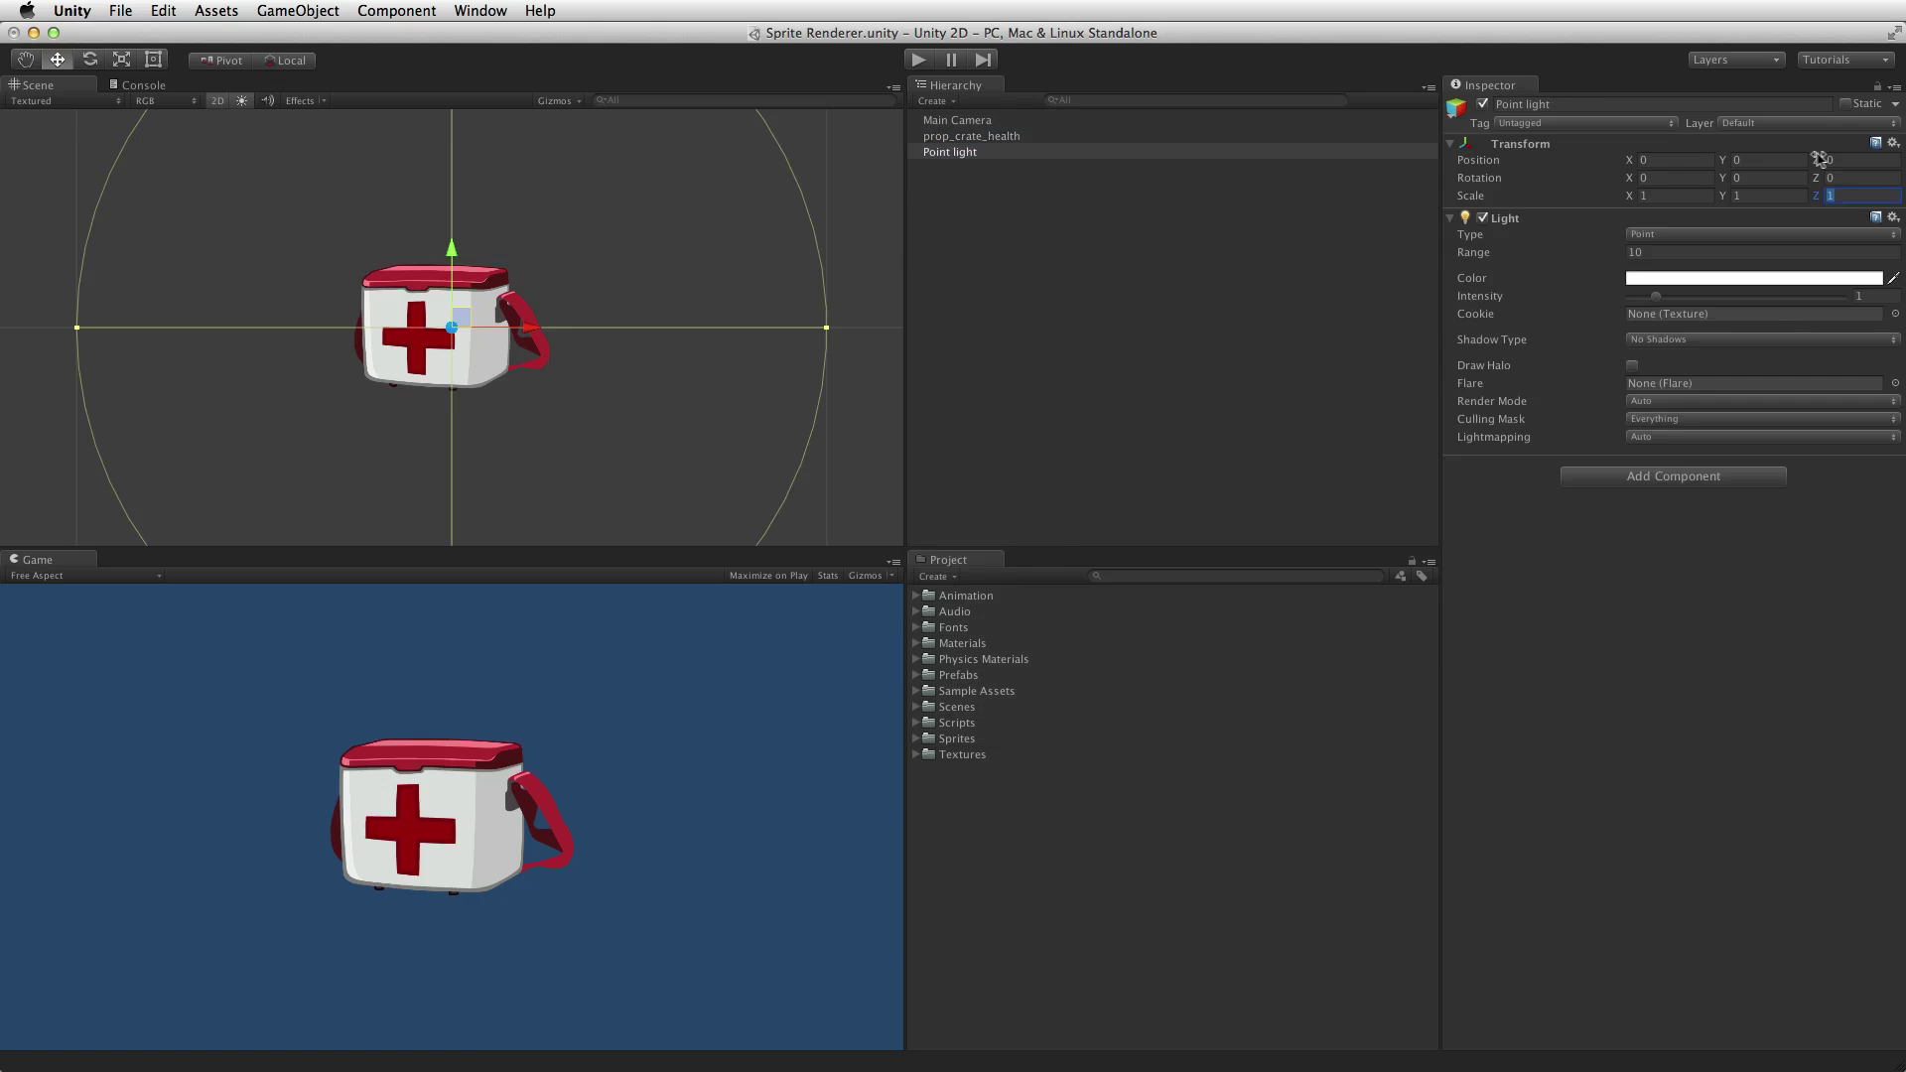
{"action": "left_click", "coordinate": [1857, 160]}
{"action": "type", "text": "-3"}
{"action": "left_click", "coordinate": [1866, 296]}
{"action": "type", "text": "2"}
{"action": "left_click_drag", "start_coordinate": [469, 321], "coordinate": [500, 343]}
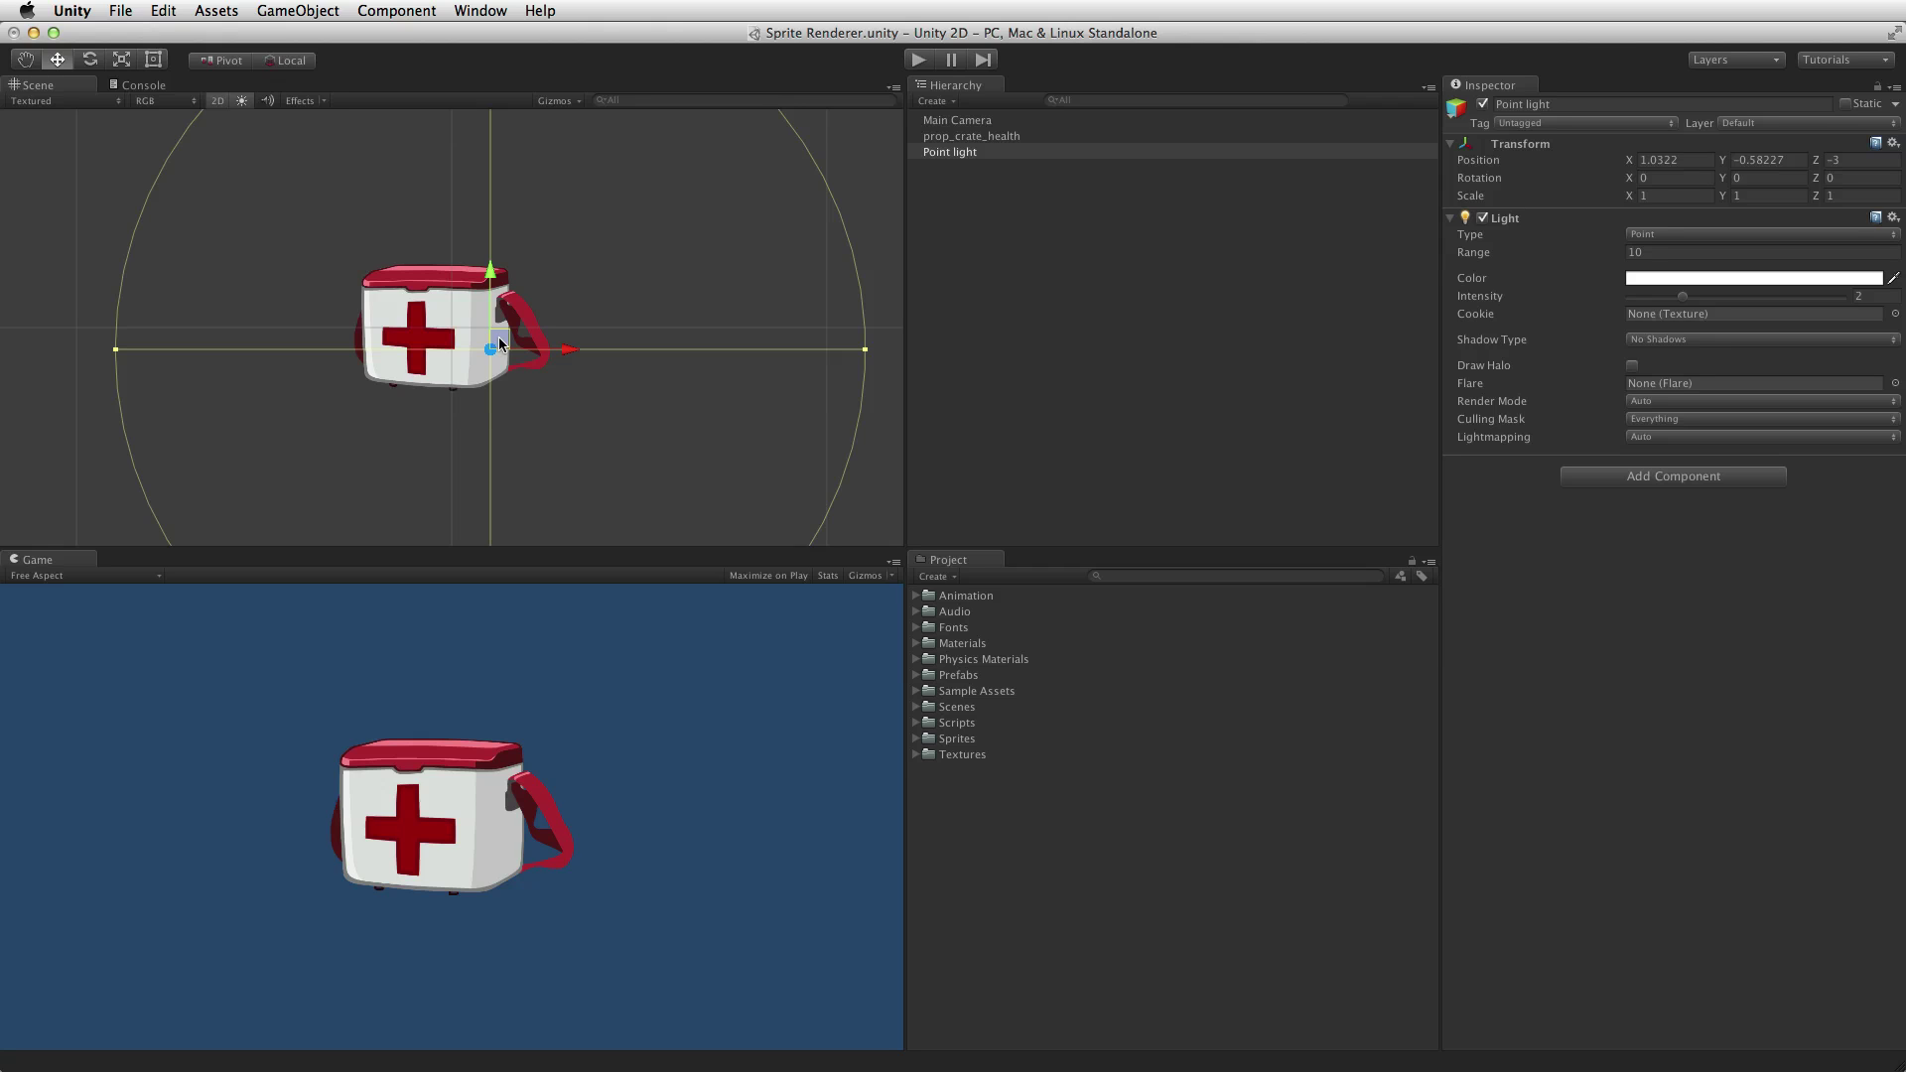
Step: Assign Sprites_Material_Example as the material of prop_crate_health
{"action": "left_click", "coordinate": [1061, 136]}
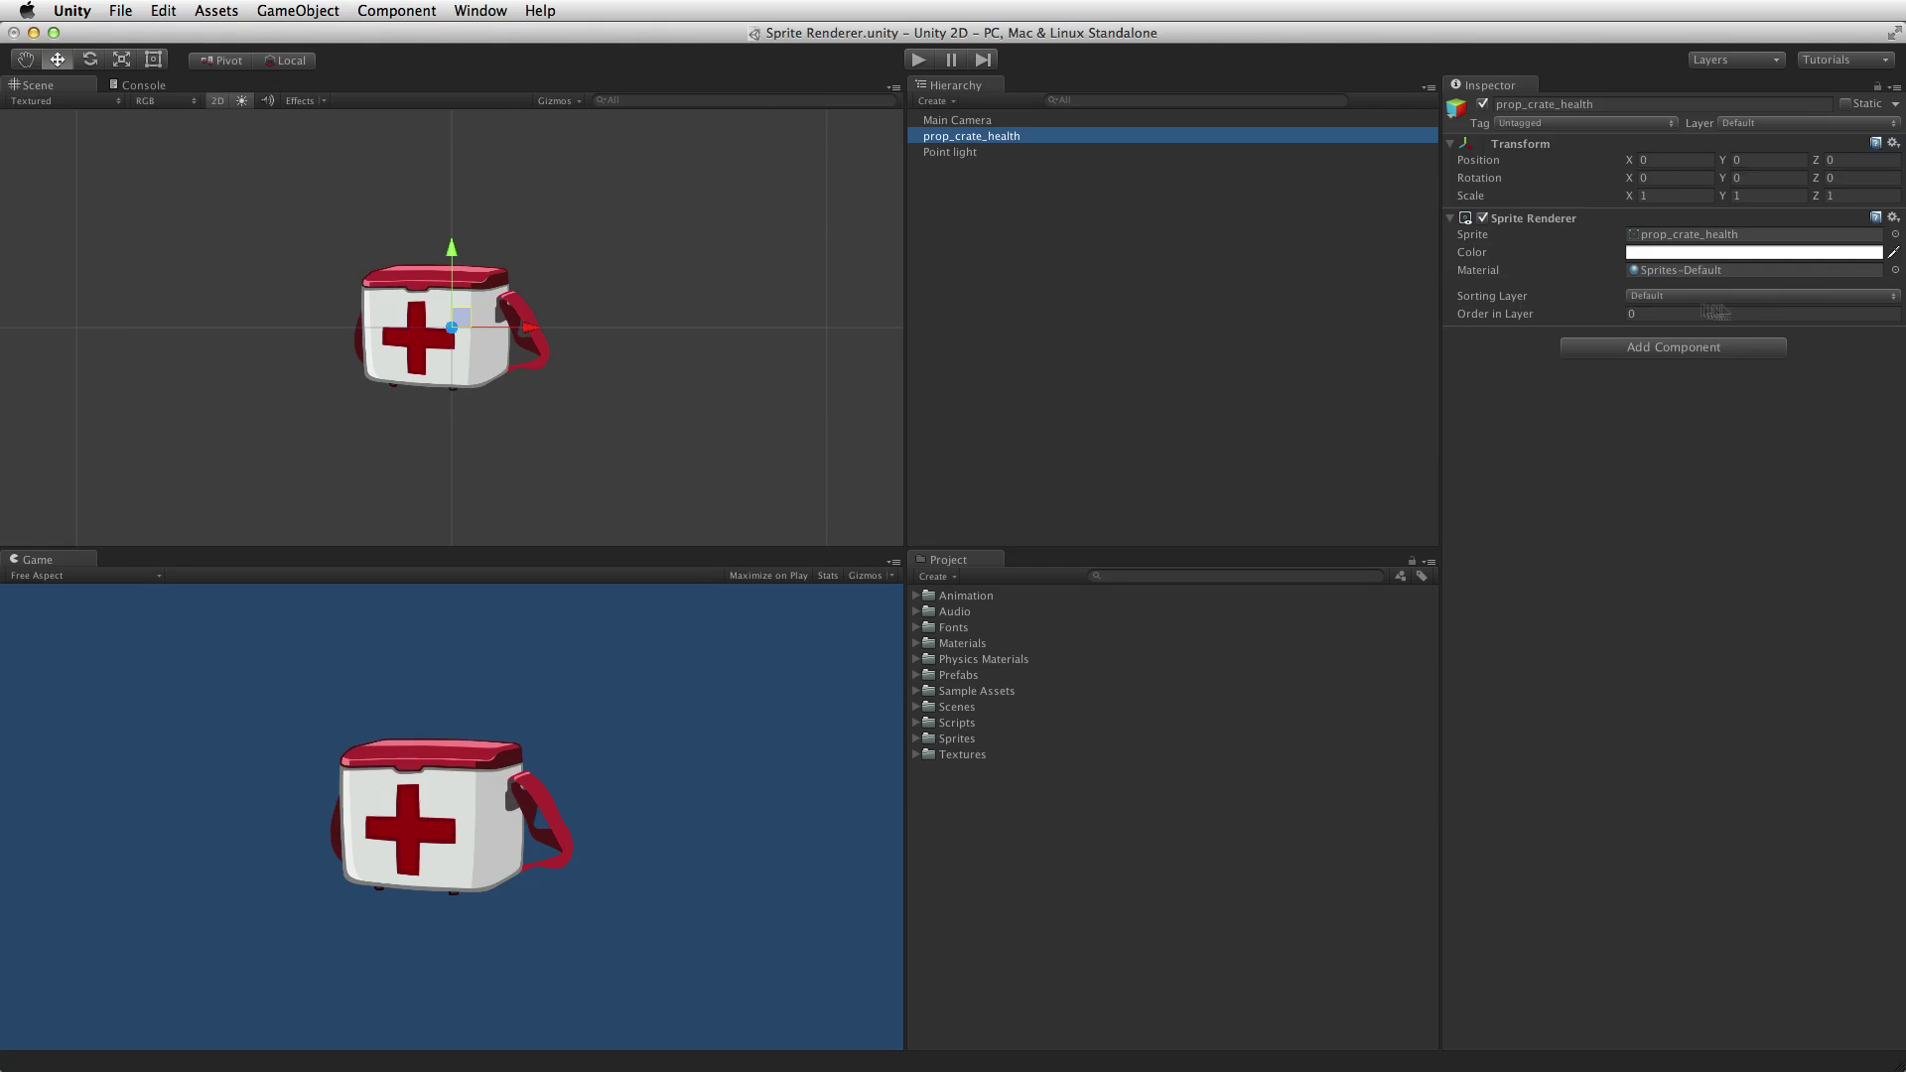
{"action": "left_click", "coordinate": [1895, 270]}
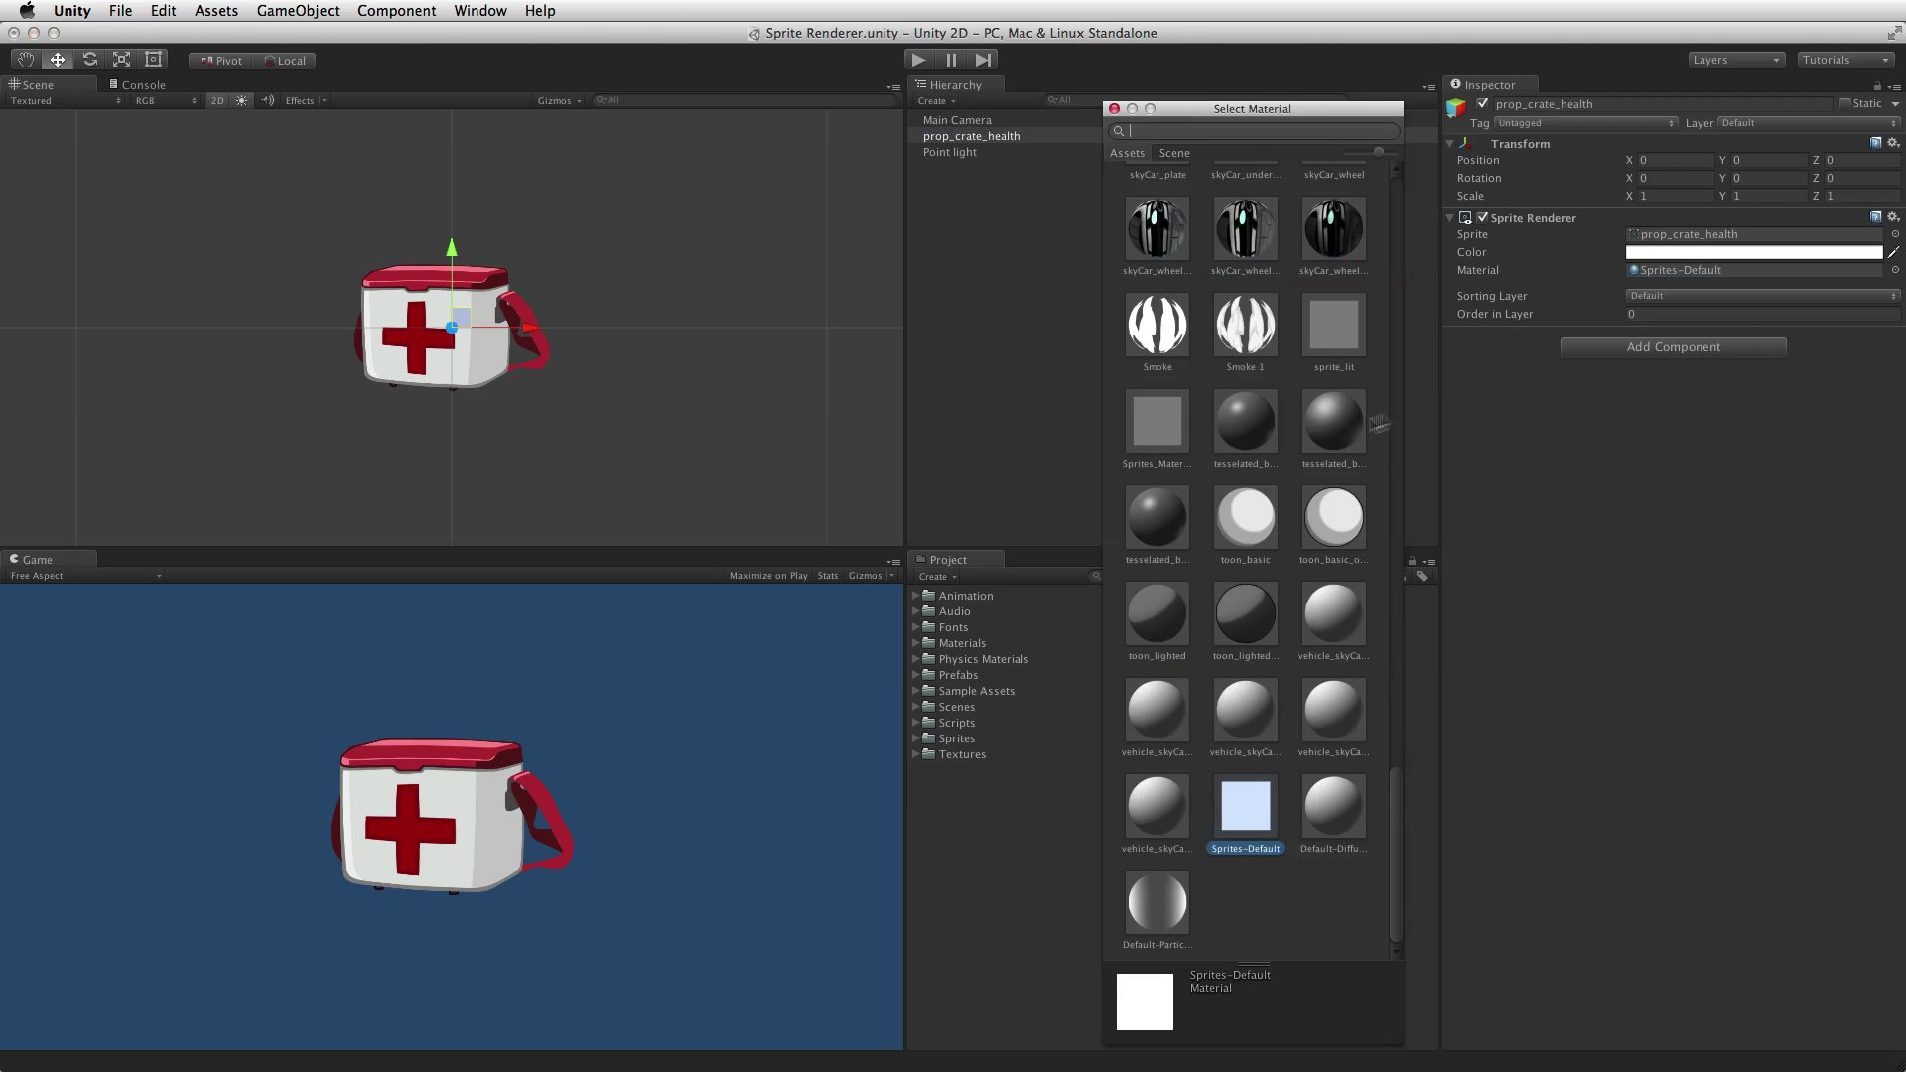
{"action": "left_click", "coordinate": [1157, 421]}
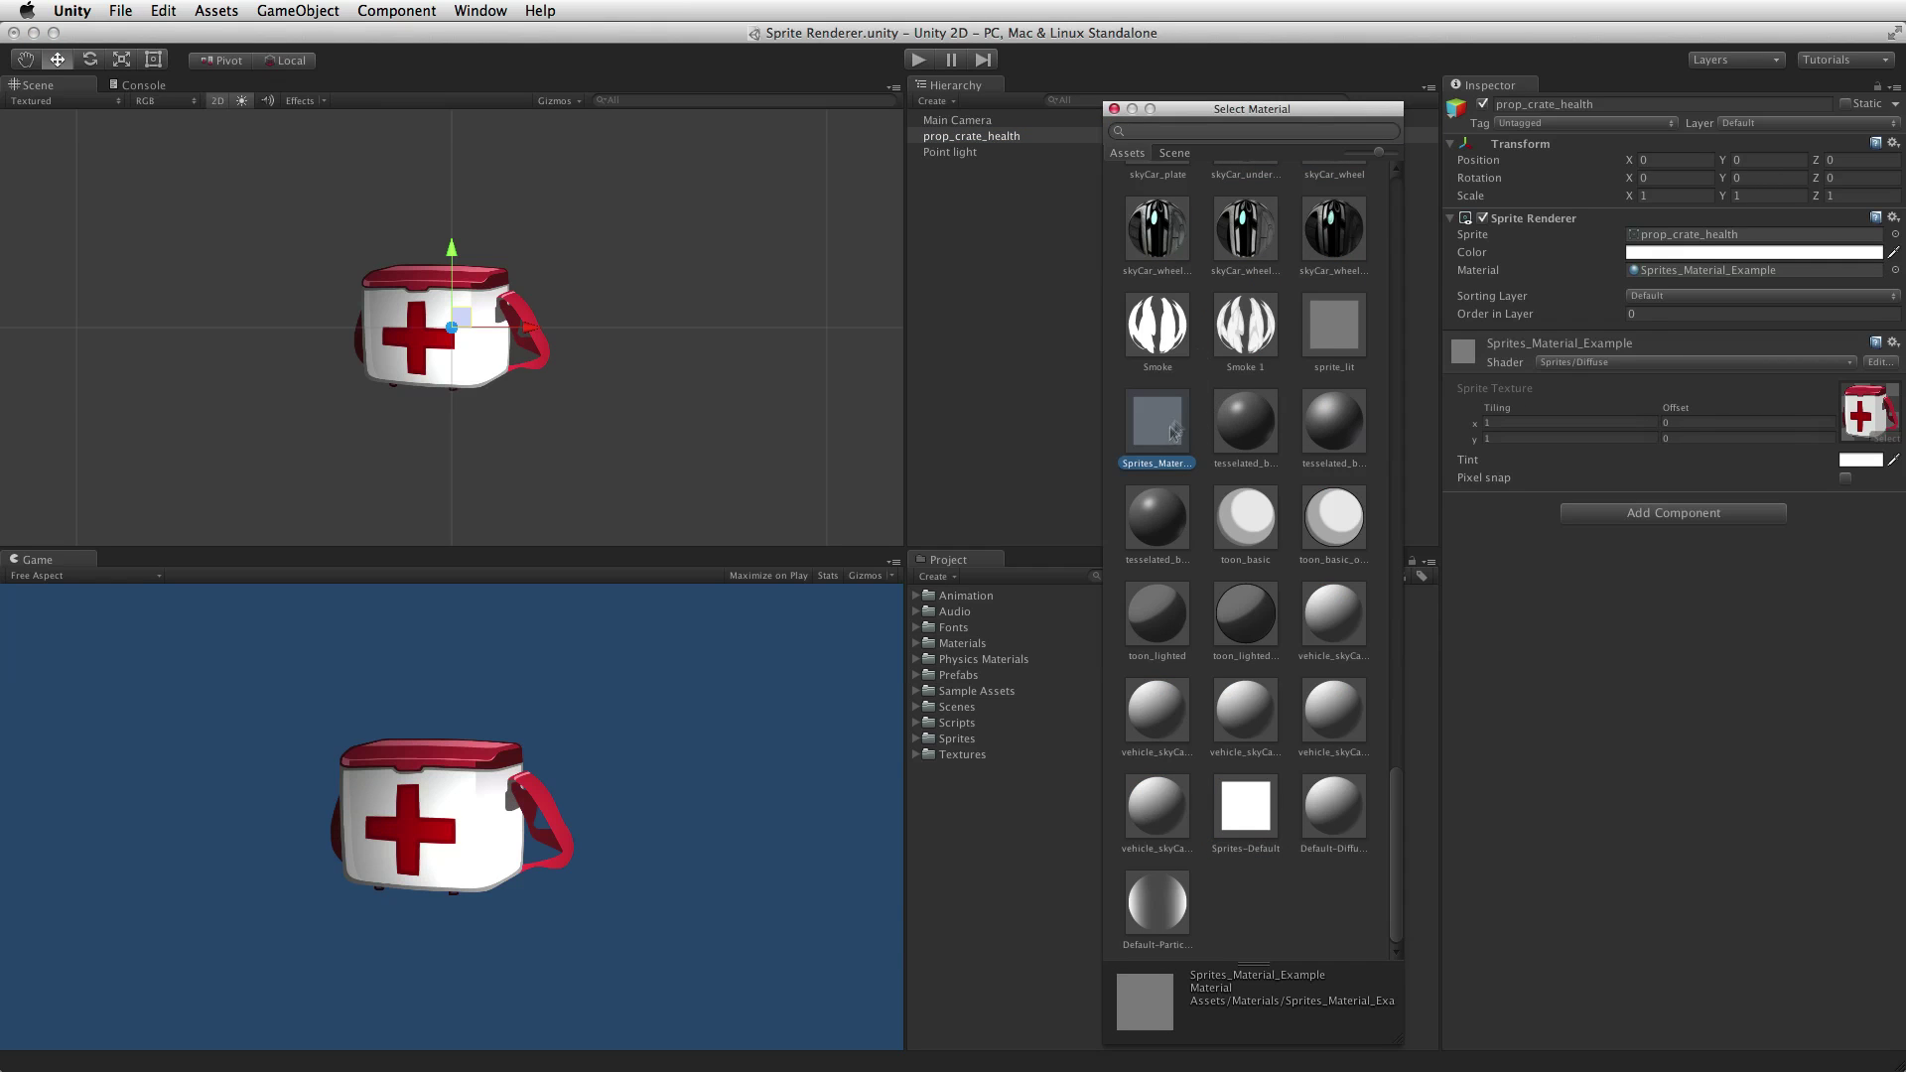
{"action": "left_click", "coordinate": [1114, 109]}
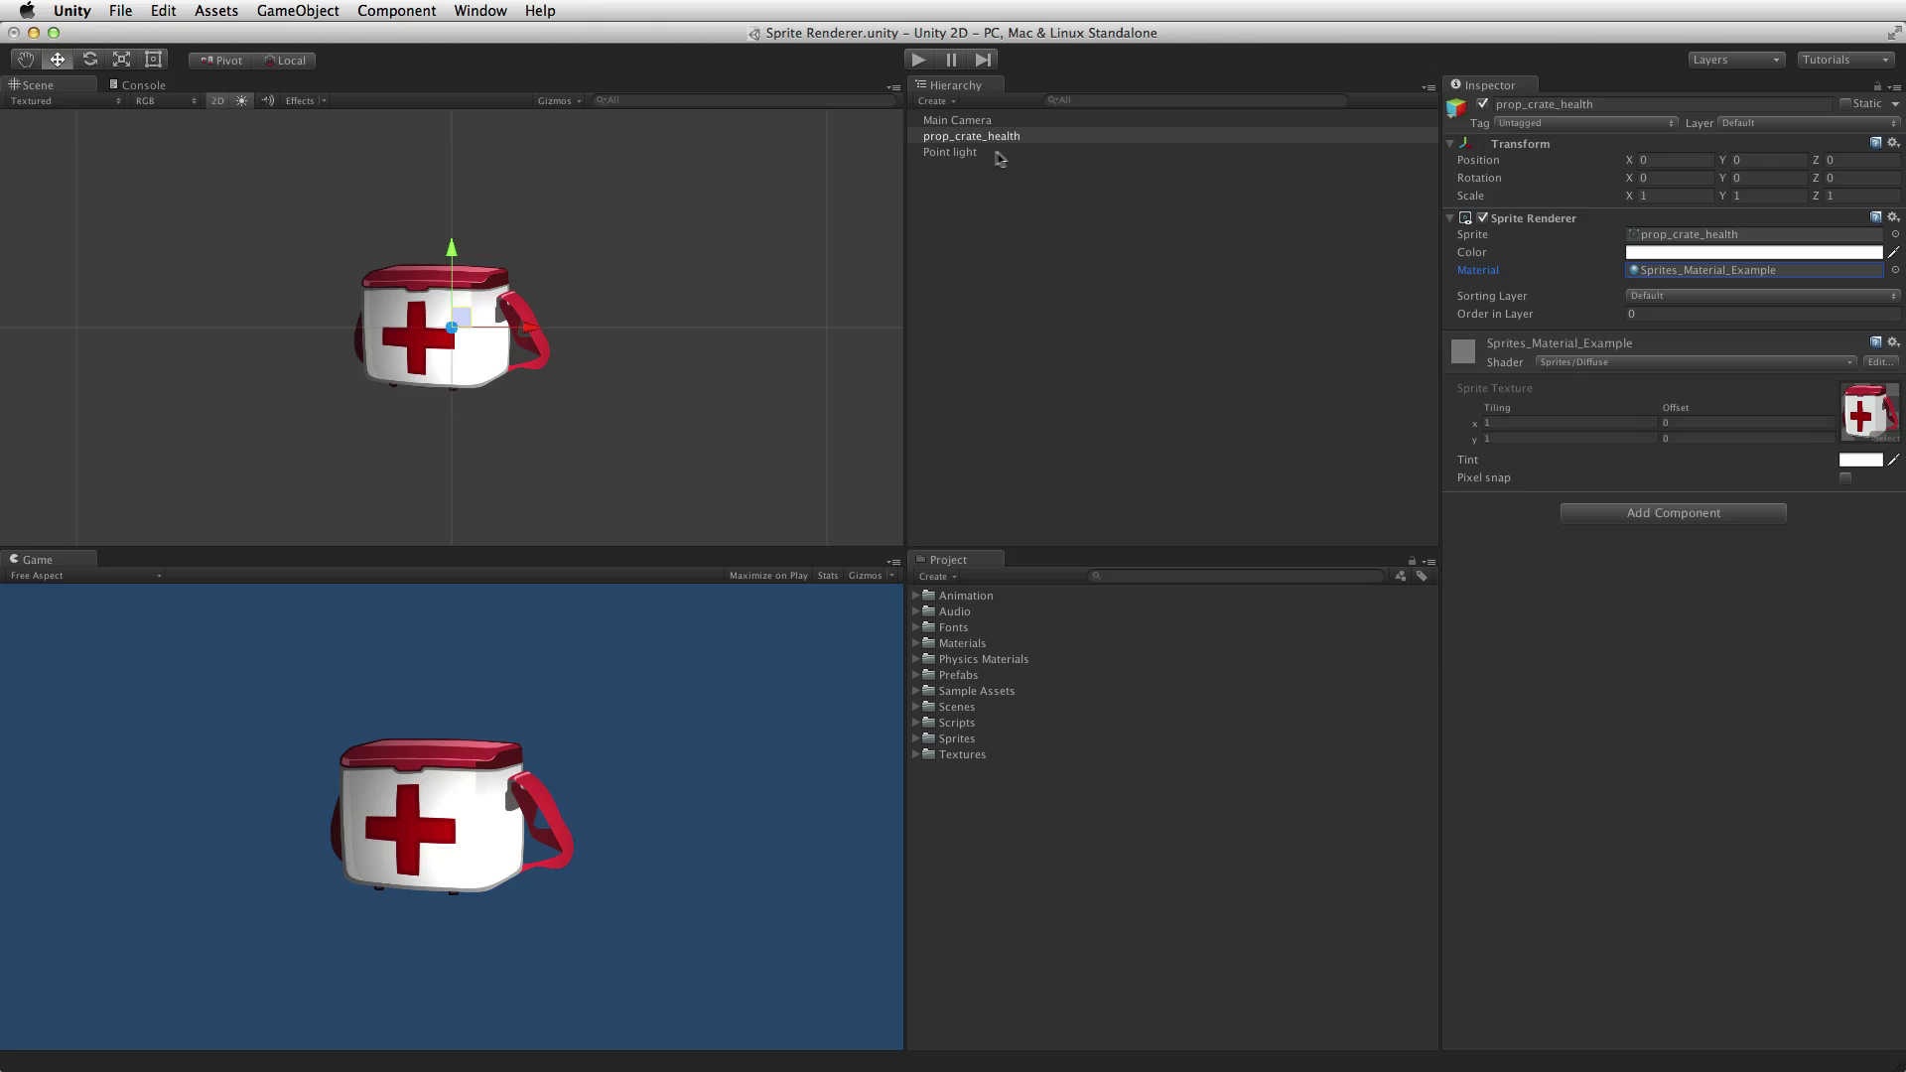
Step: Move the point light across the crate to about X 1.40, Y -1.11
{"action": "left_click", "coordinate": [979, 152]}
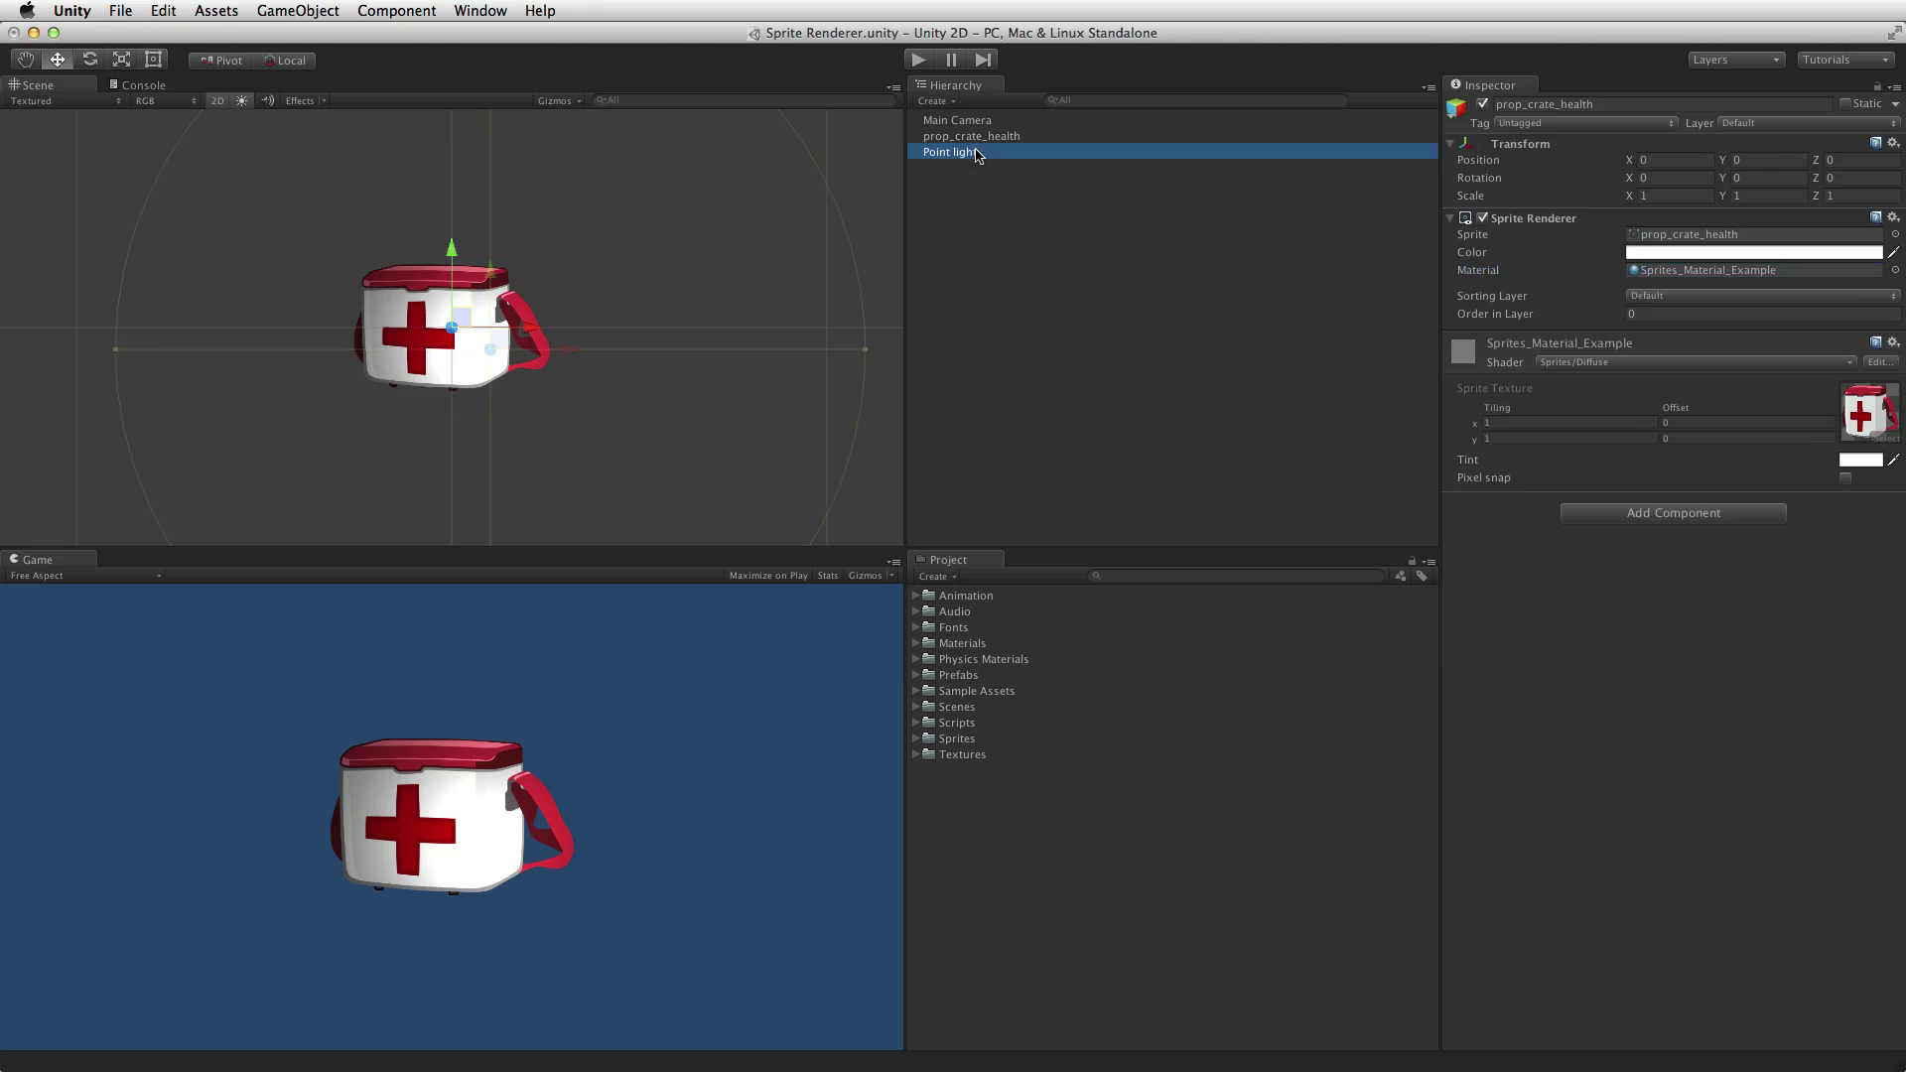
{"action": "mouse_move", "coordinate": [501, 345]}
{"action": "left_mouse_down"}
{"action": "mouse_move", "coordinate": [363, 304]}
{"action": "mouse_move", "coordinate": [423, 219]}
{"action": "mouse_move", "coordinate": [529, 375]}
{"action": "mouse_move", "coordinate": [507, 368]}
{"action": "left_mouse_up"}
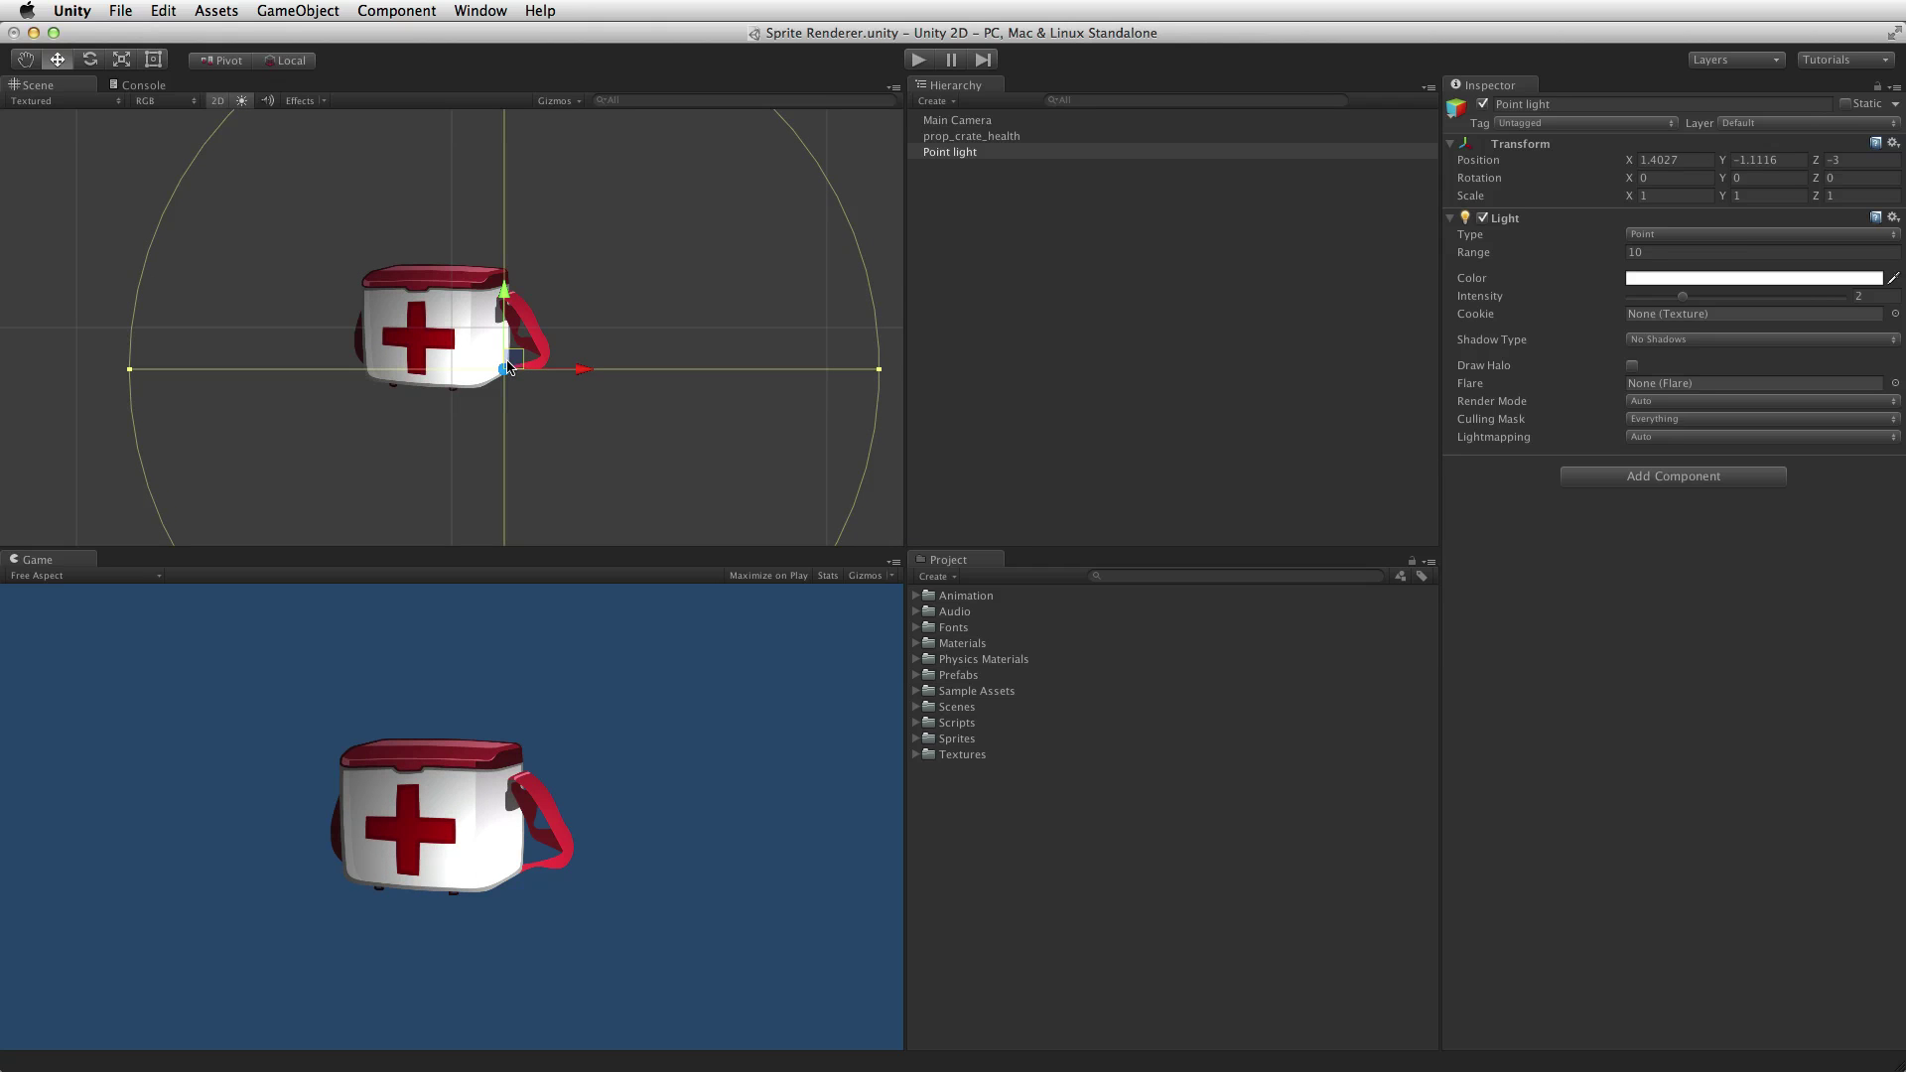
Step: Locate the crate's assigned material in the project and inspect its shader settings
{"action": "left_click", "coordinate": [1002, 138]}
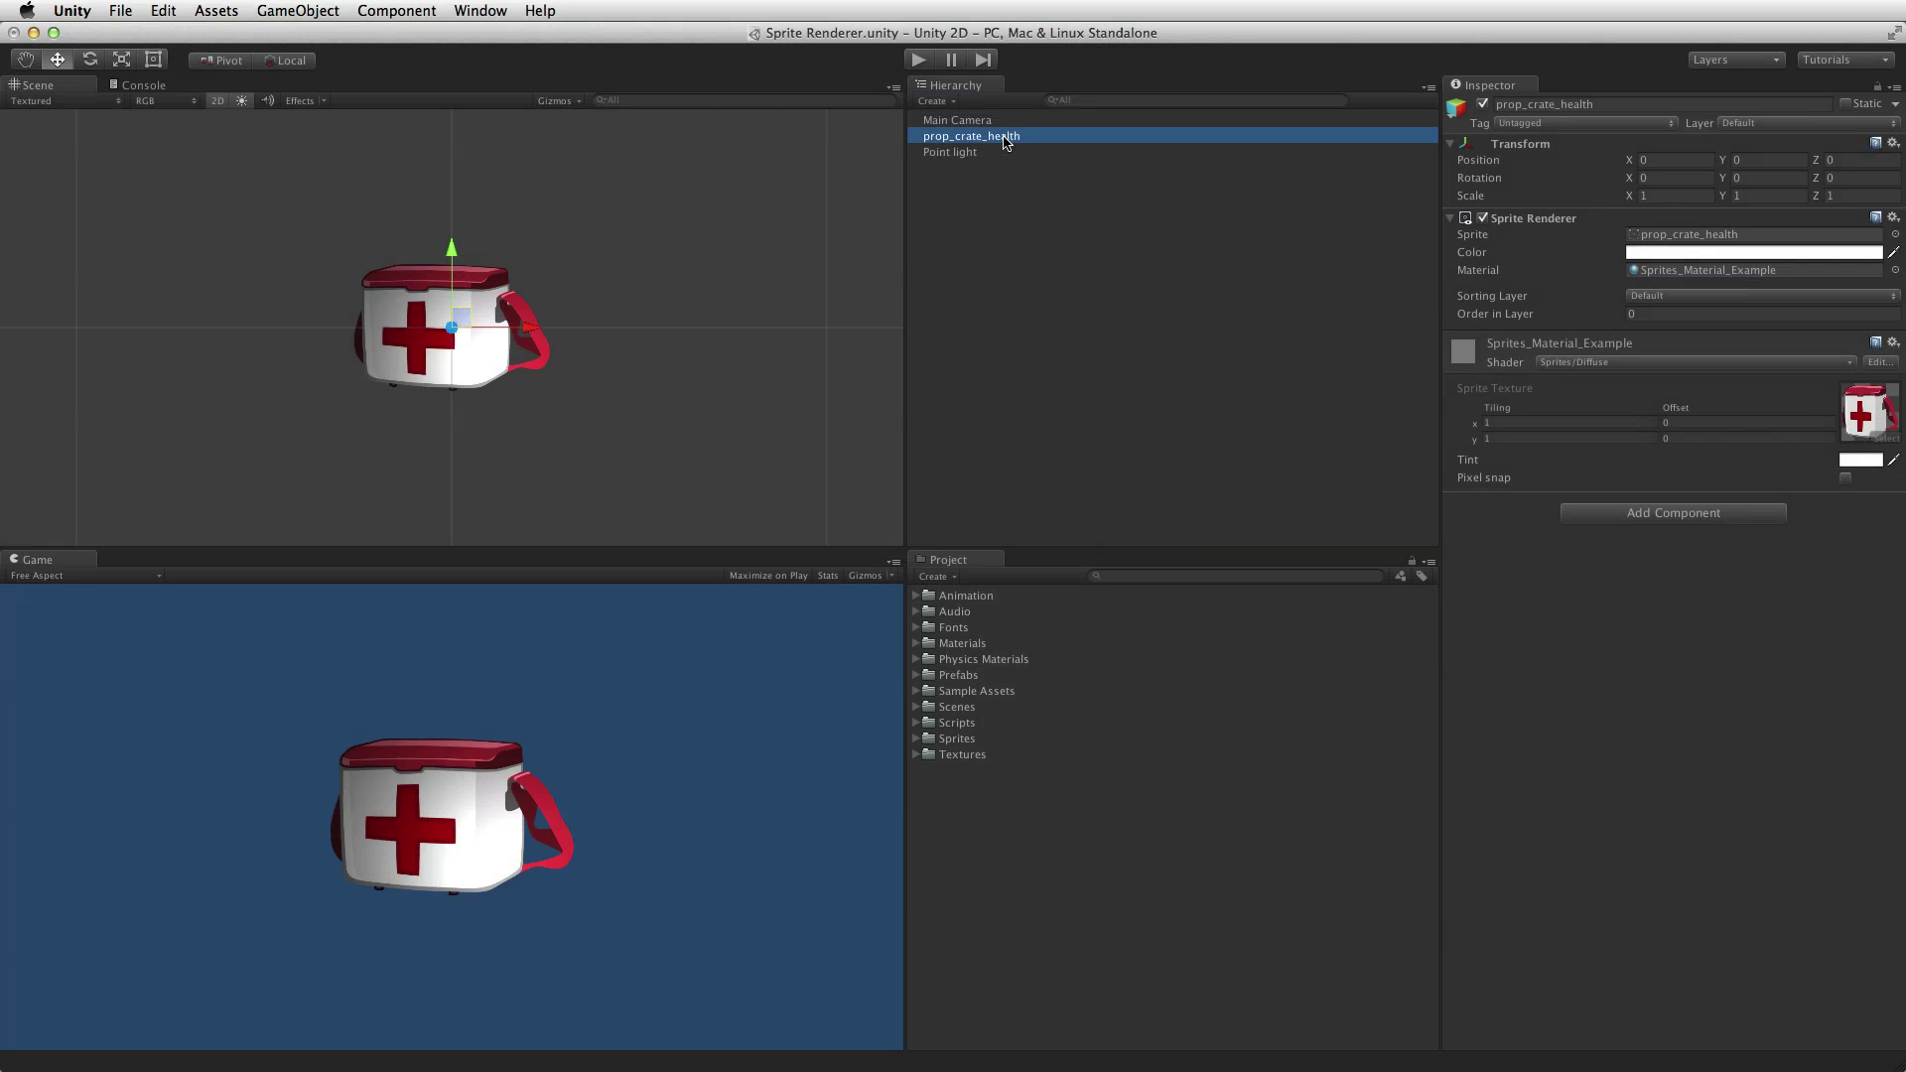
{"action": "left_click", "coordinate": [1747, 271]}
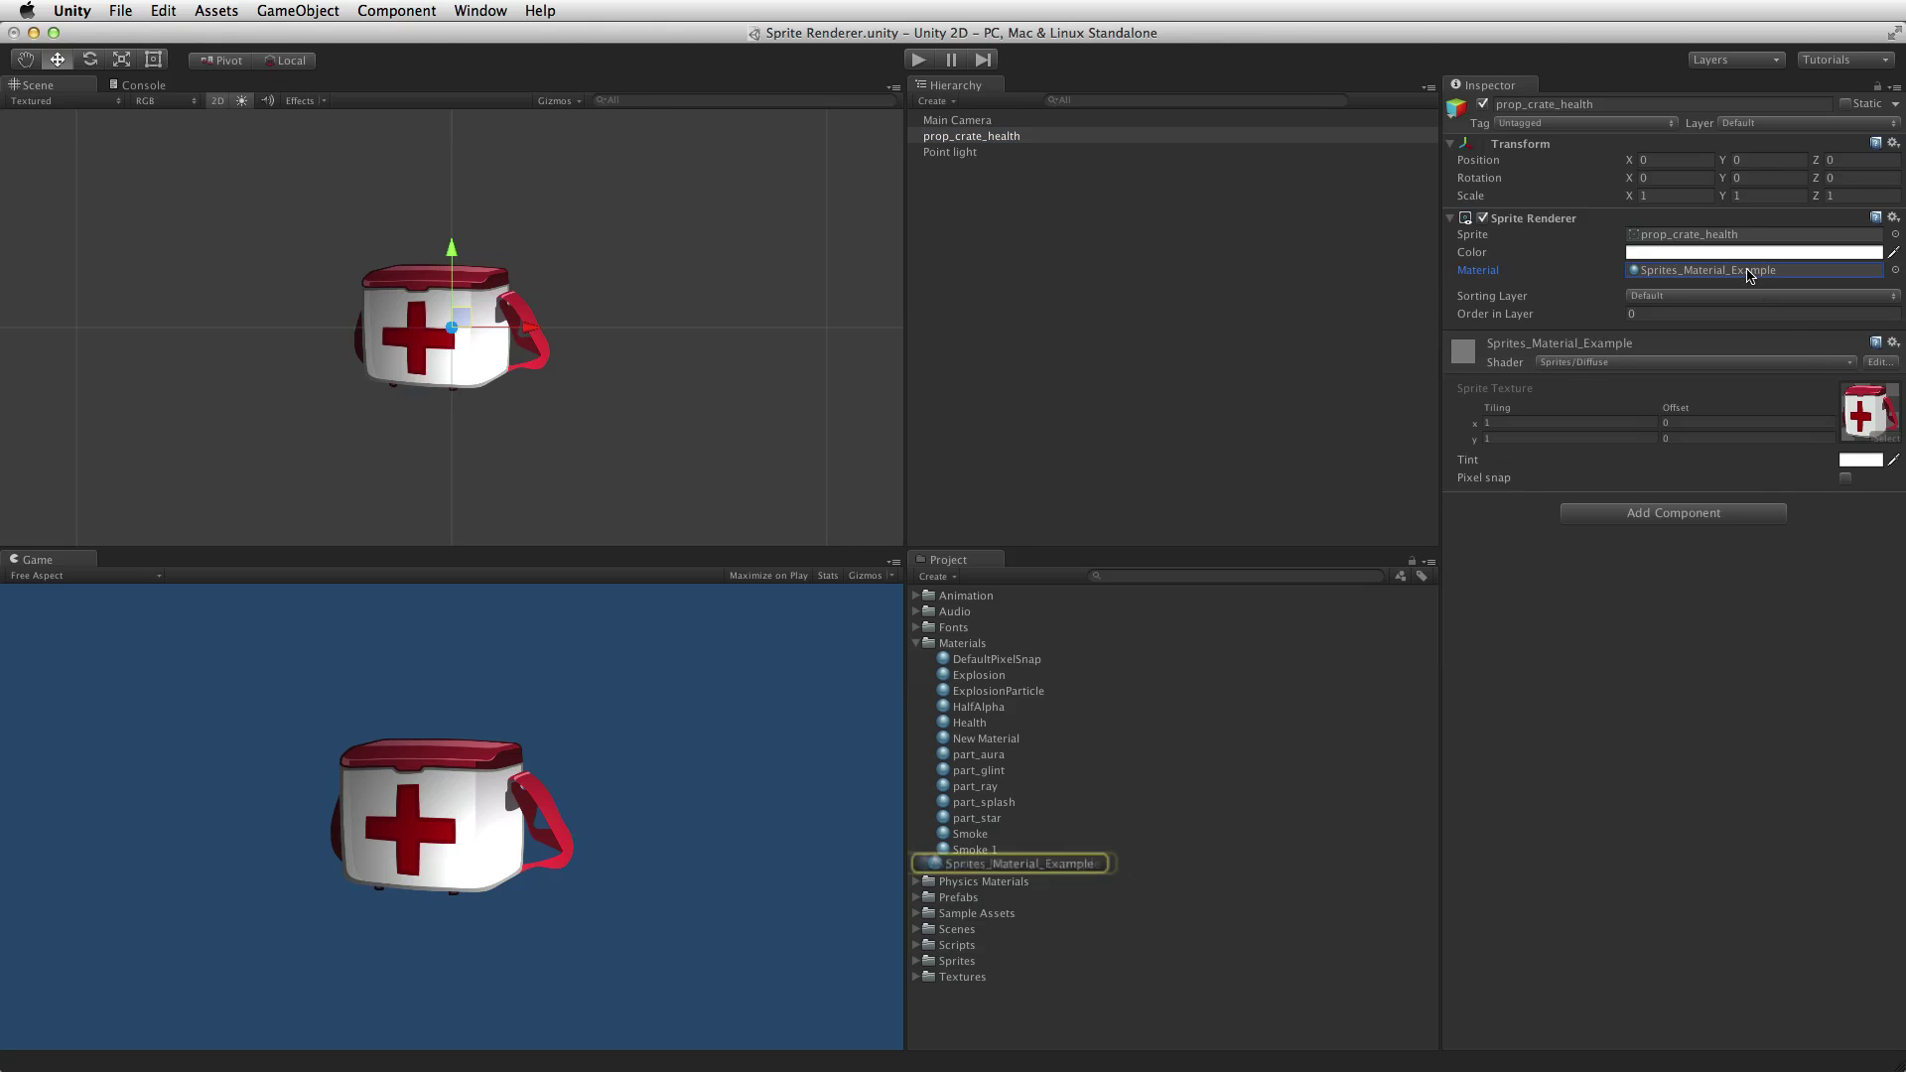
{"action": "left_click", "coordinate": [1048, 865]}
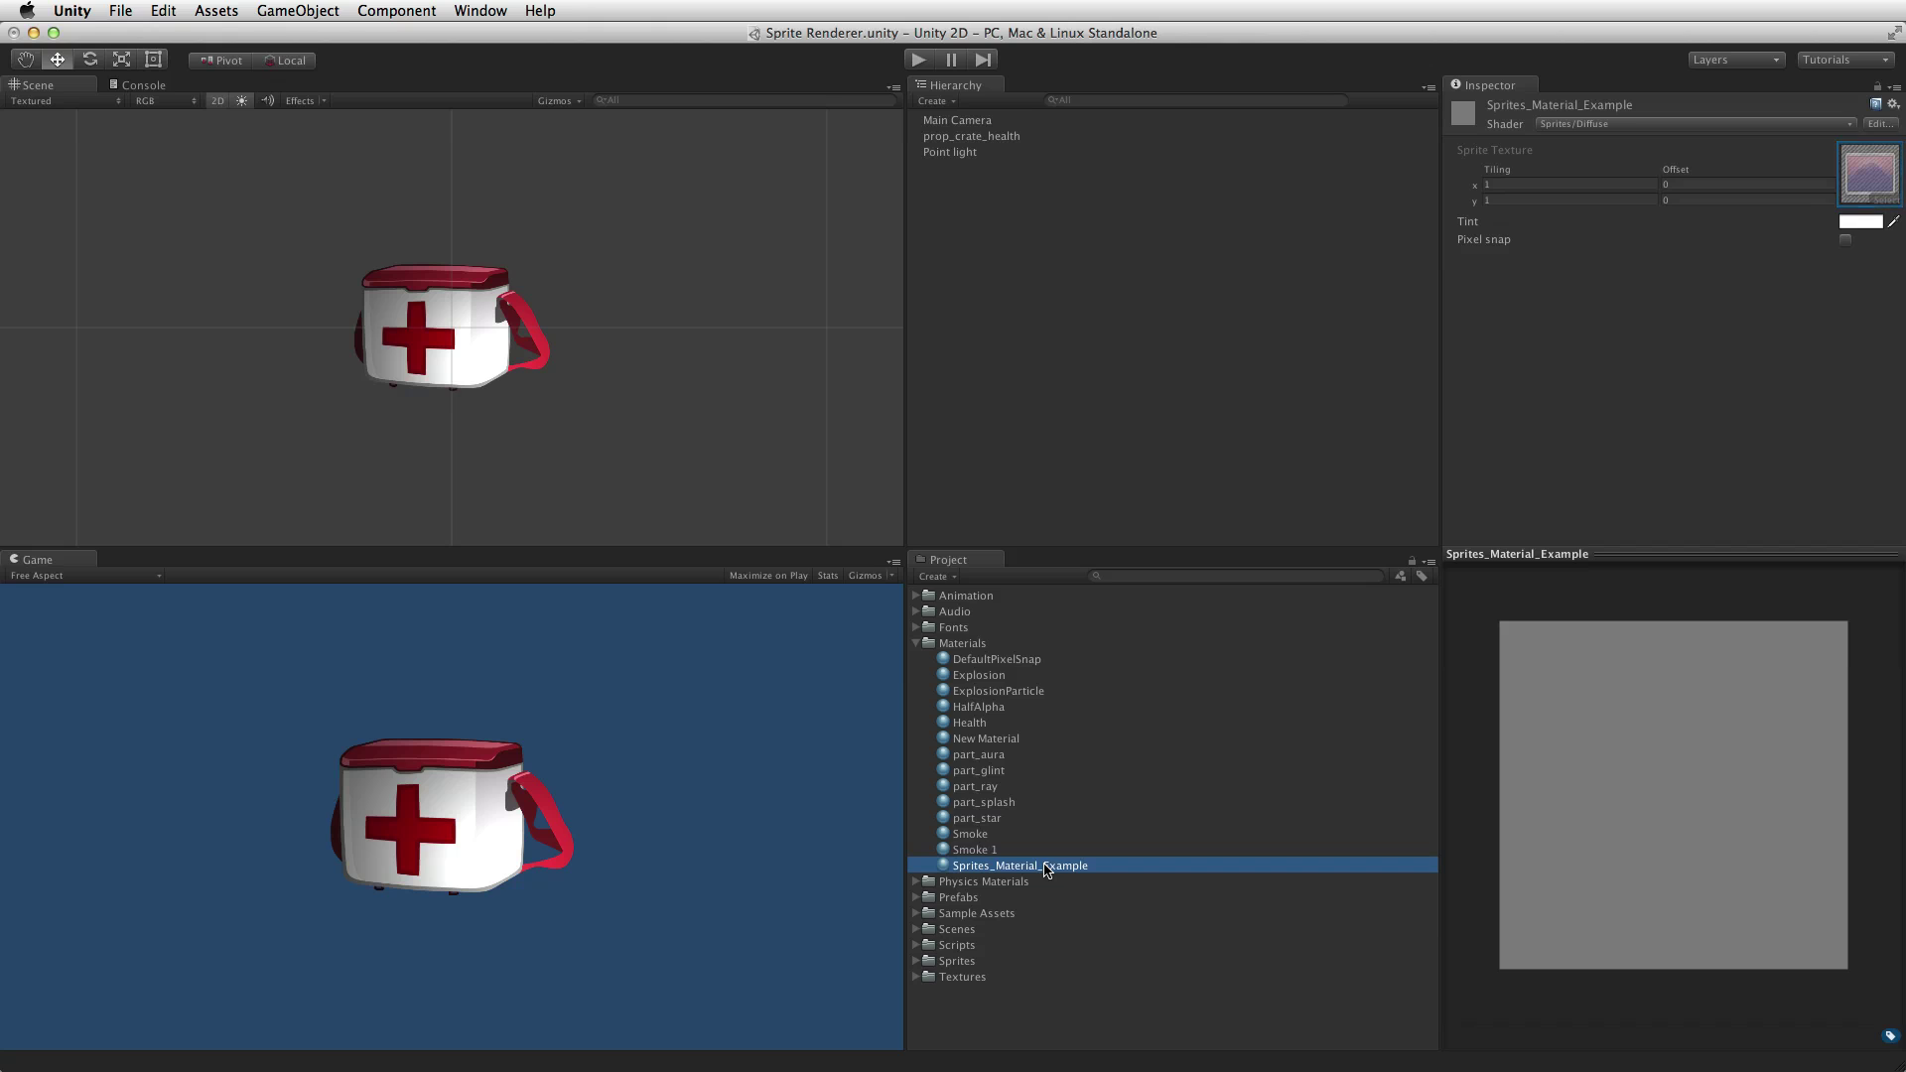
{"action": "left_click", "coordinate": [916, 643]}
Step: Tint the crate's material magenta and set its Sprite Renderer colour to cyan with red at 104
{"action": "left_click", "coordinate": [970, 138]}
{"action": "left_click", "coordinate": [1862, 460]}
{"action": "left_click_drag", "start_coordinate": [1733, 662], "coordinate": [1669, 672]}
{"action": "left_click", "coordinate": [1667, 255]}
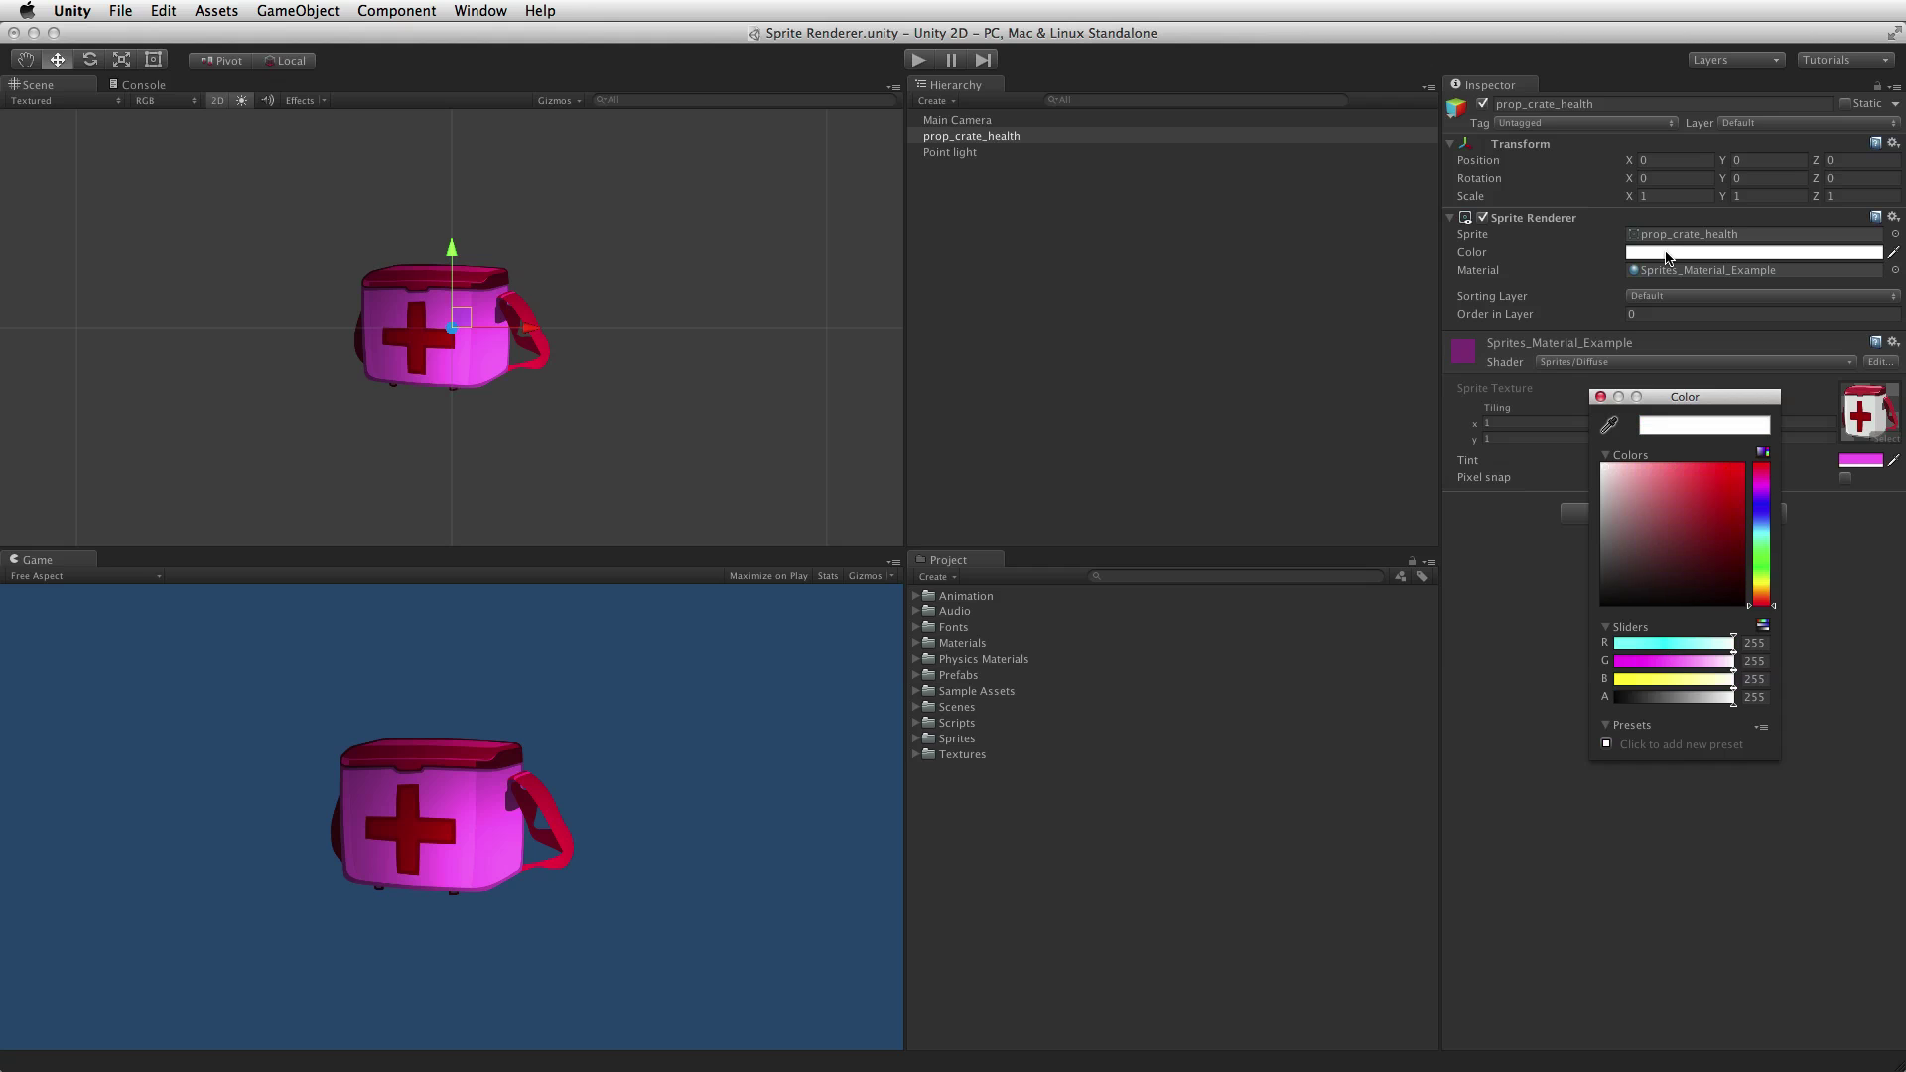
{"action": "left_click_drag", "start_coordinate": [1734, 643], "coordinate": [1663, 650]}
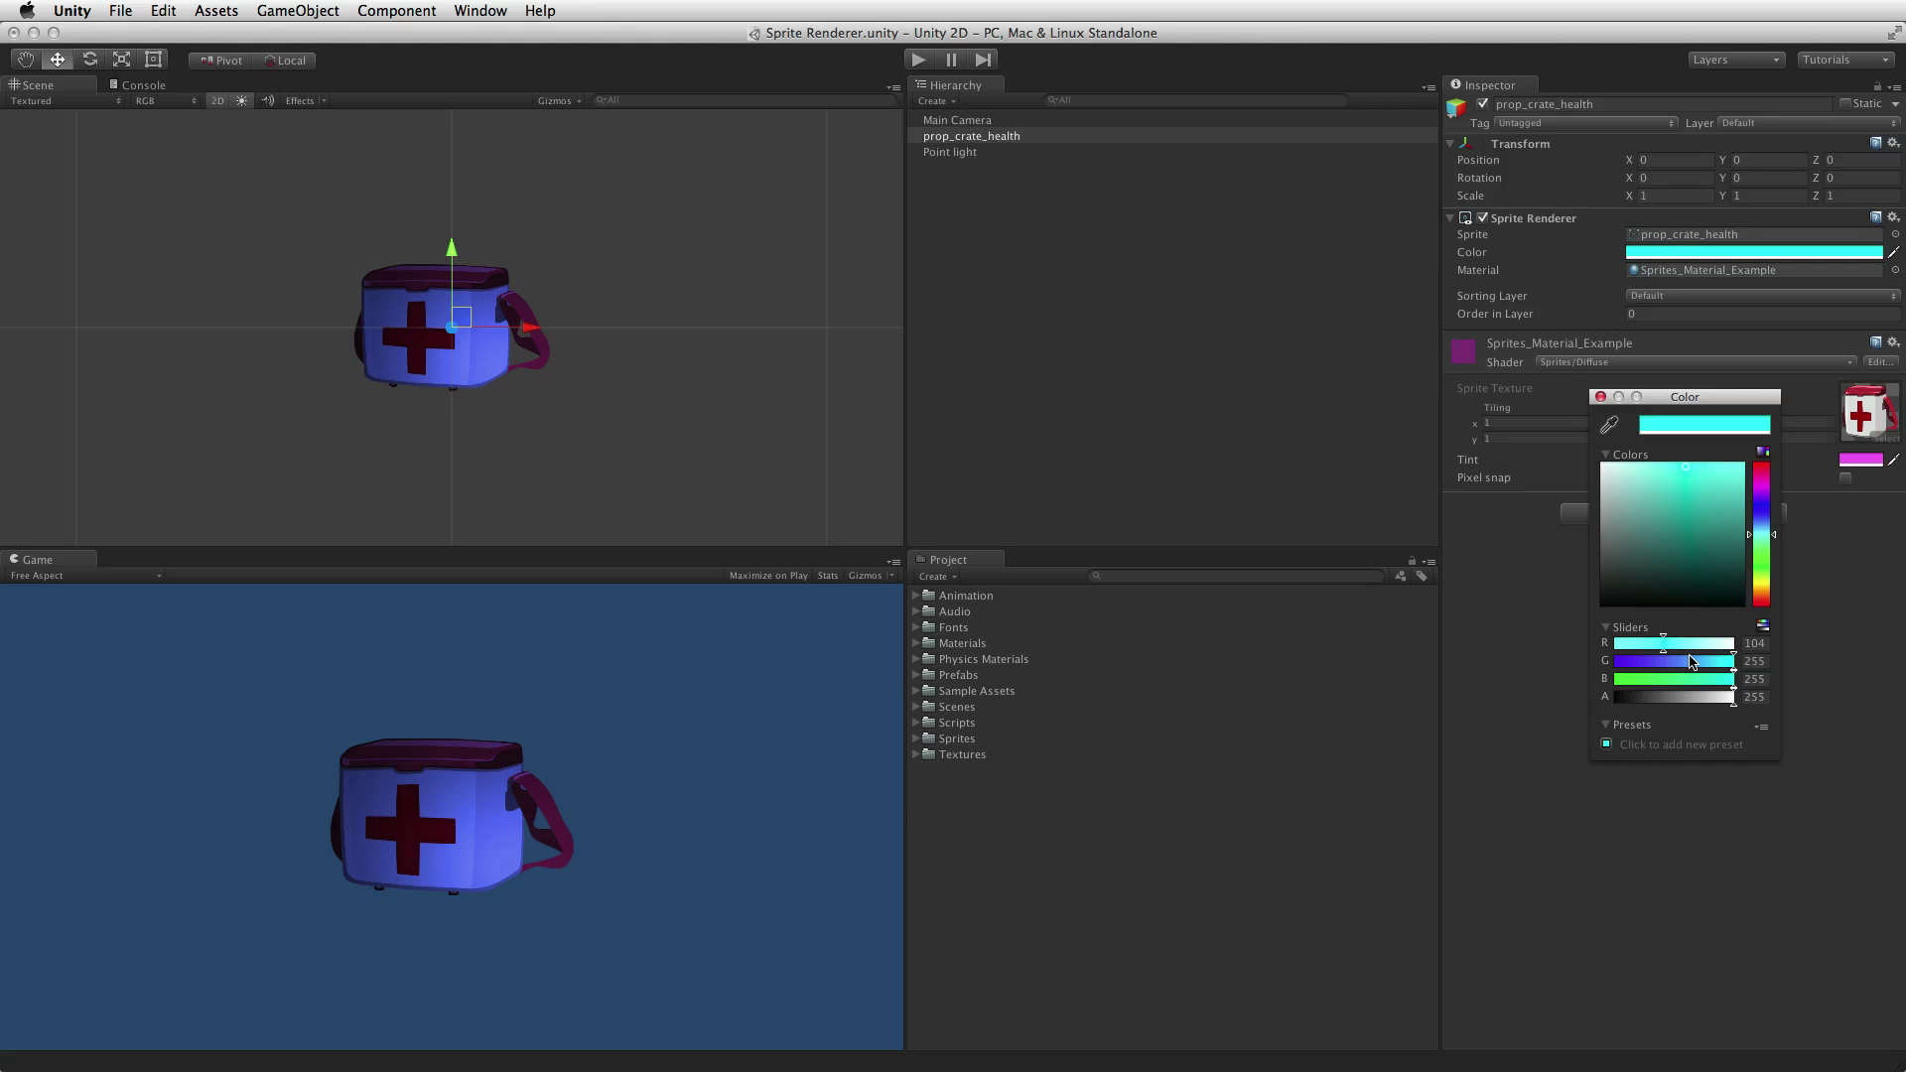
Step: Duplicate prop_crate_health and move the copy to about X 3.84, Y -2.73
{"action": "left_click", "coordinate": [965, 164]}
{"action": "key", "text": "super+d"}
{"action": "left_click_drag", "start_coordinate": [460, 317], "coordinate": [603, 419]}
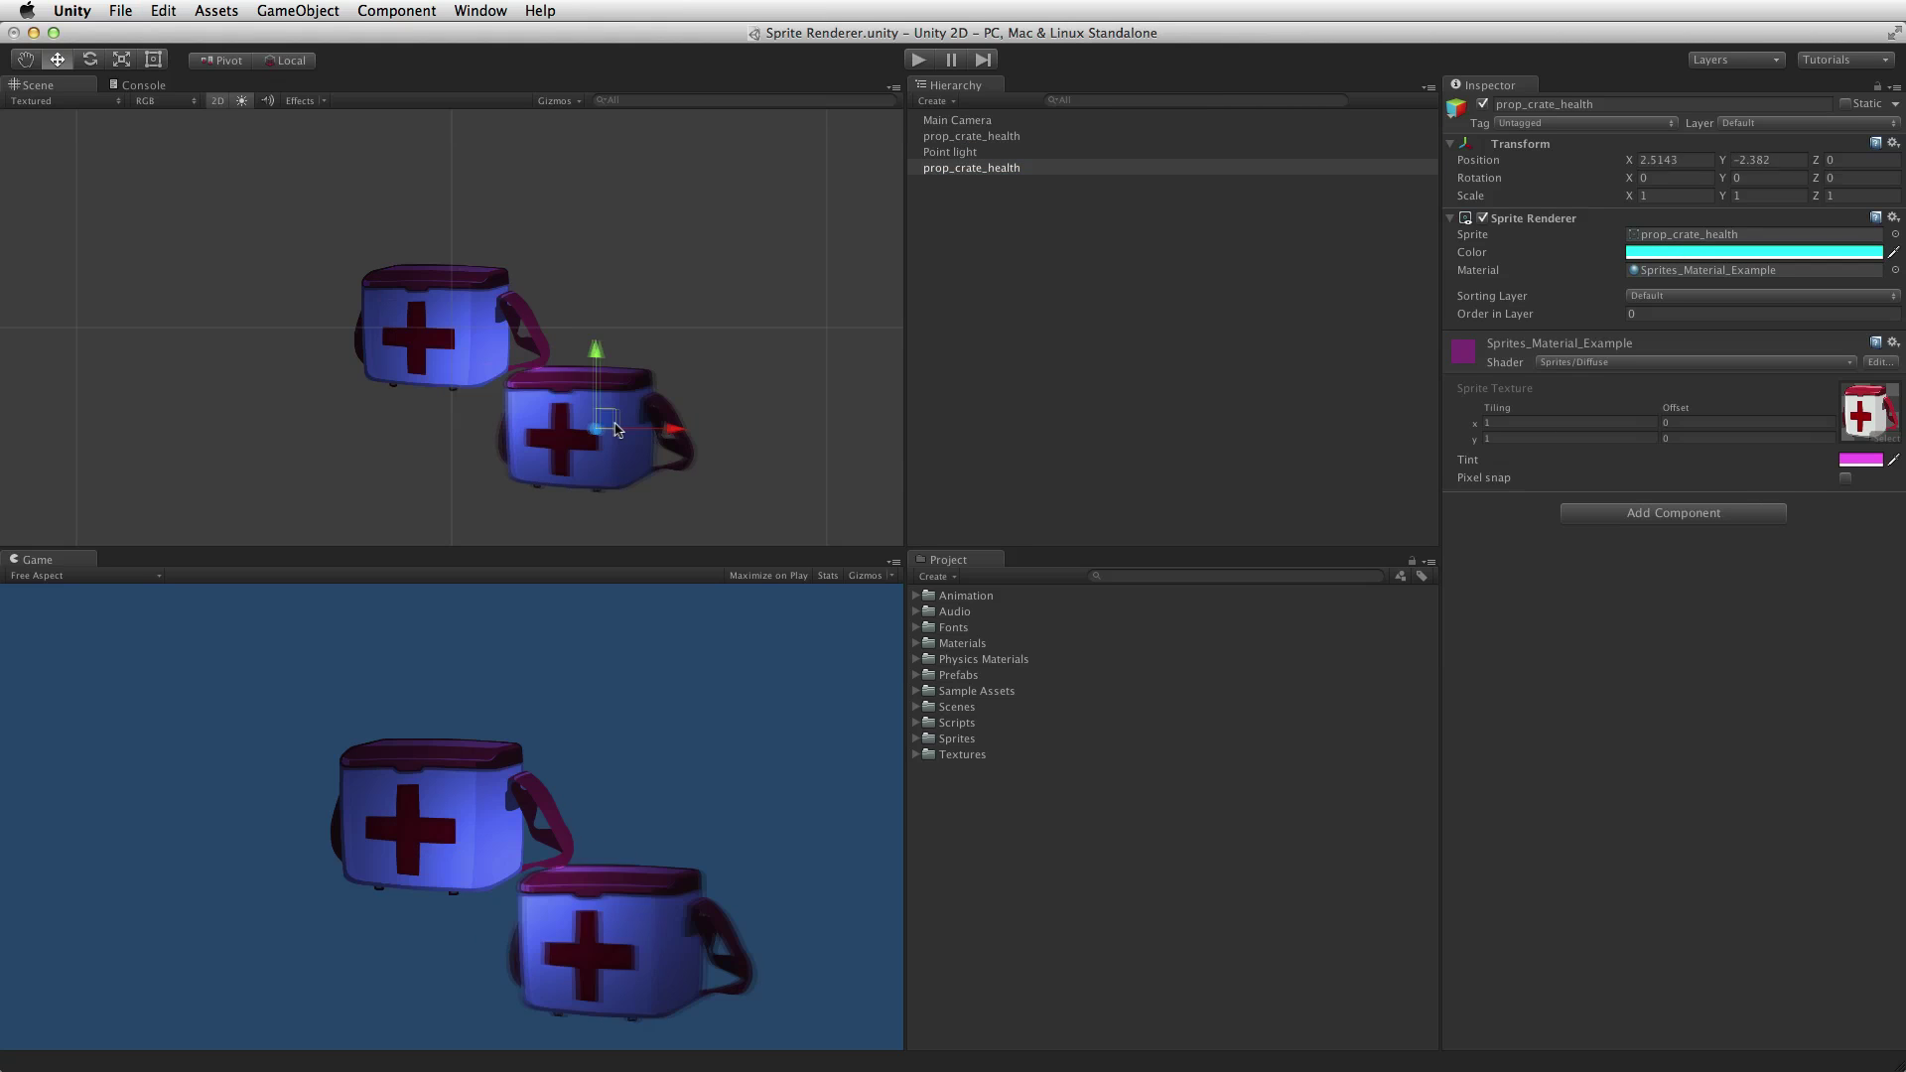
Step: Change the duplicated crate's Sprite Renderer colour to light yellow
{"action": "left_click", "coordinate": [1703, 253]}
{"action": "left_click_drag", "start_coordinate": [1664, 643], "coordinate": [1661, 682]}
{"action": "left_click", "coordinate": [950, 152]}
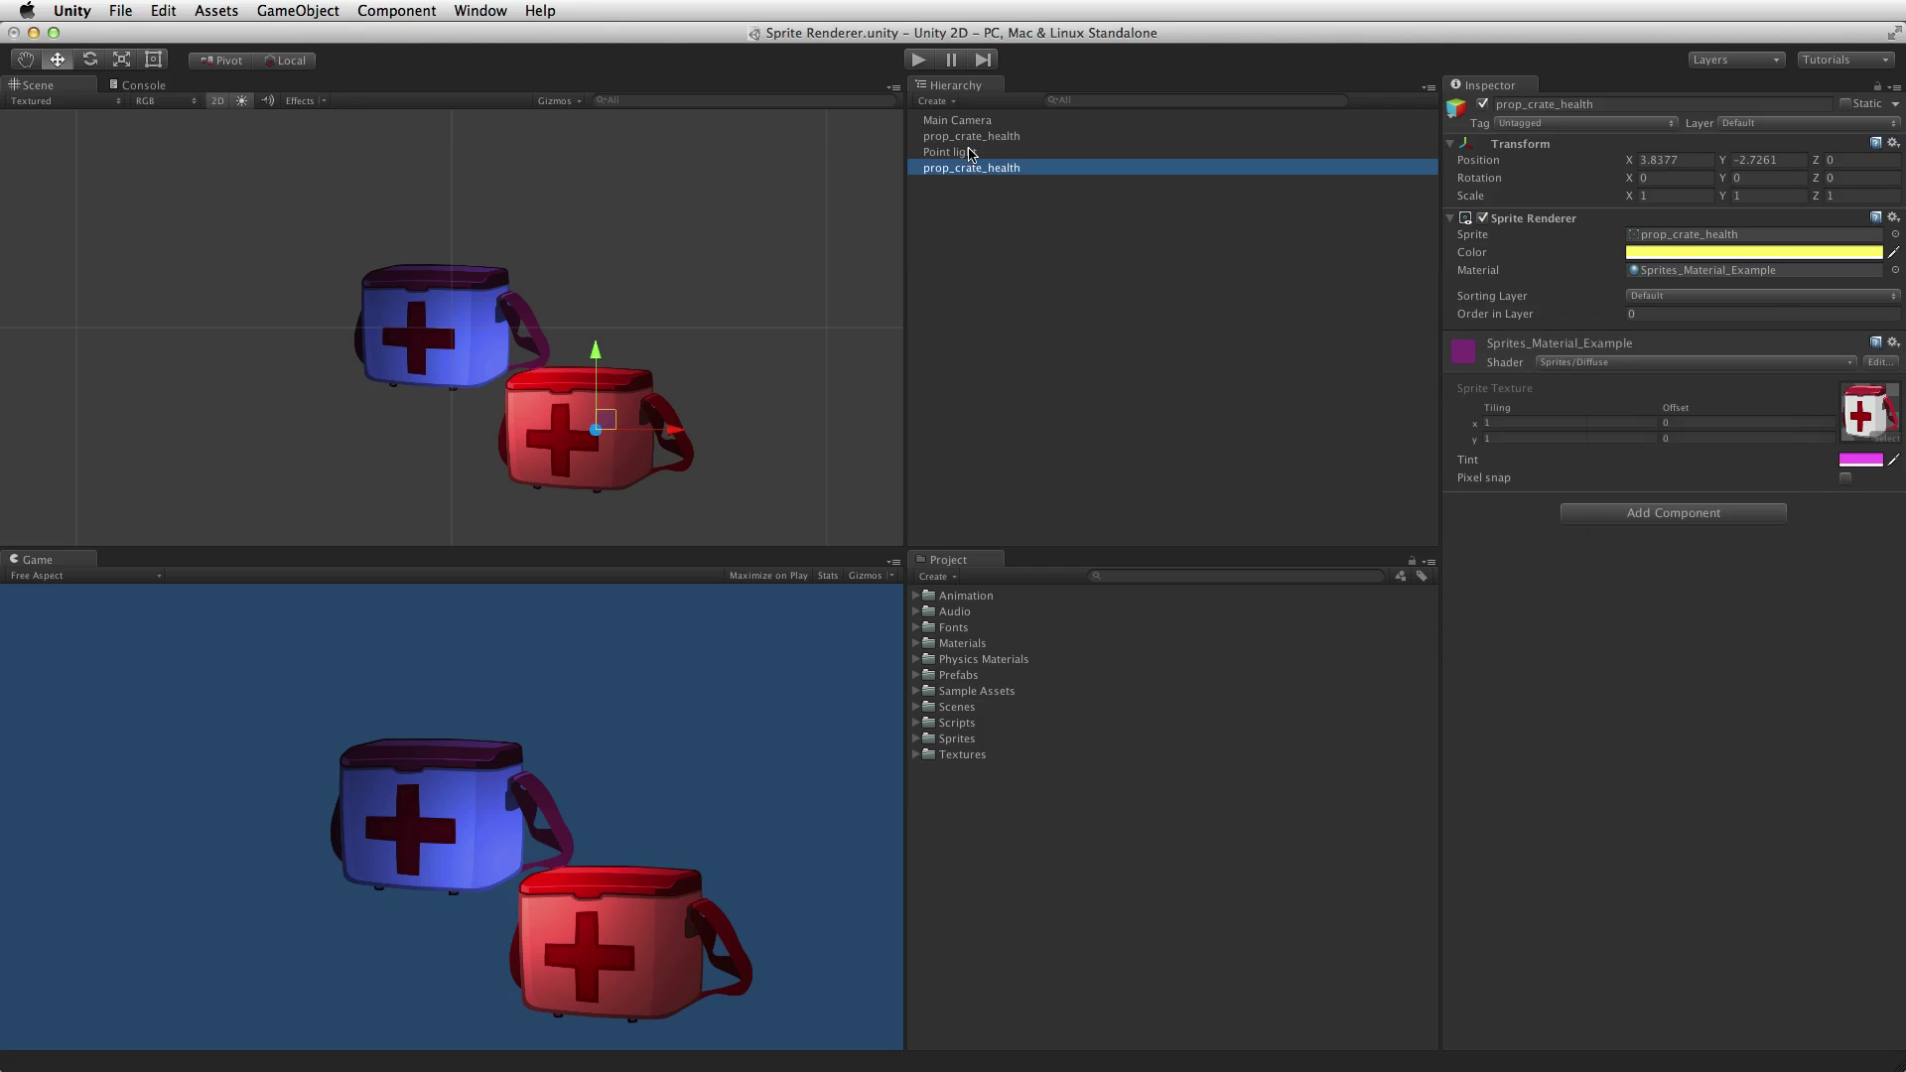
Step: Move the point light slightly up and to the left over the crates
{"action": "left_click", "coordinate": [950, 151]}
{"action": "mouse_move", "coordinate": [499, 366]}
{"action": "left_mouse_down"}
{"action": "mouse_move", "coordinate": [426, 331]}
{"action": "mouse_move", "coordinate": [433, 356]}
{"action": "mouse_move", "coordinate": [591, 397]}
{"action": "mouse_move", "coordinate": [489, 350]}
{"action": "left_mouse_up"}
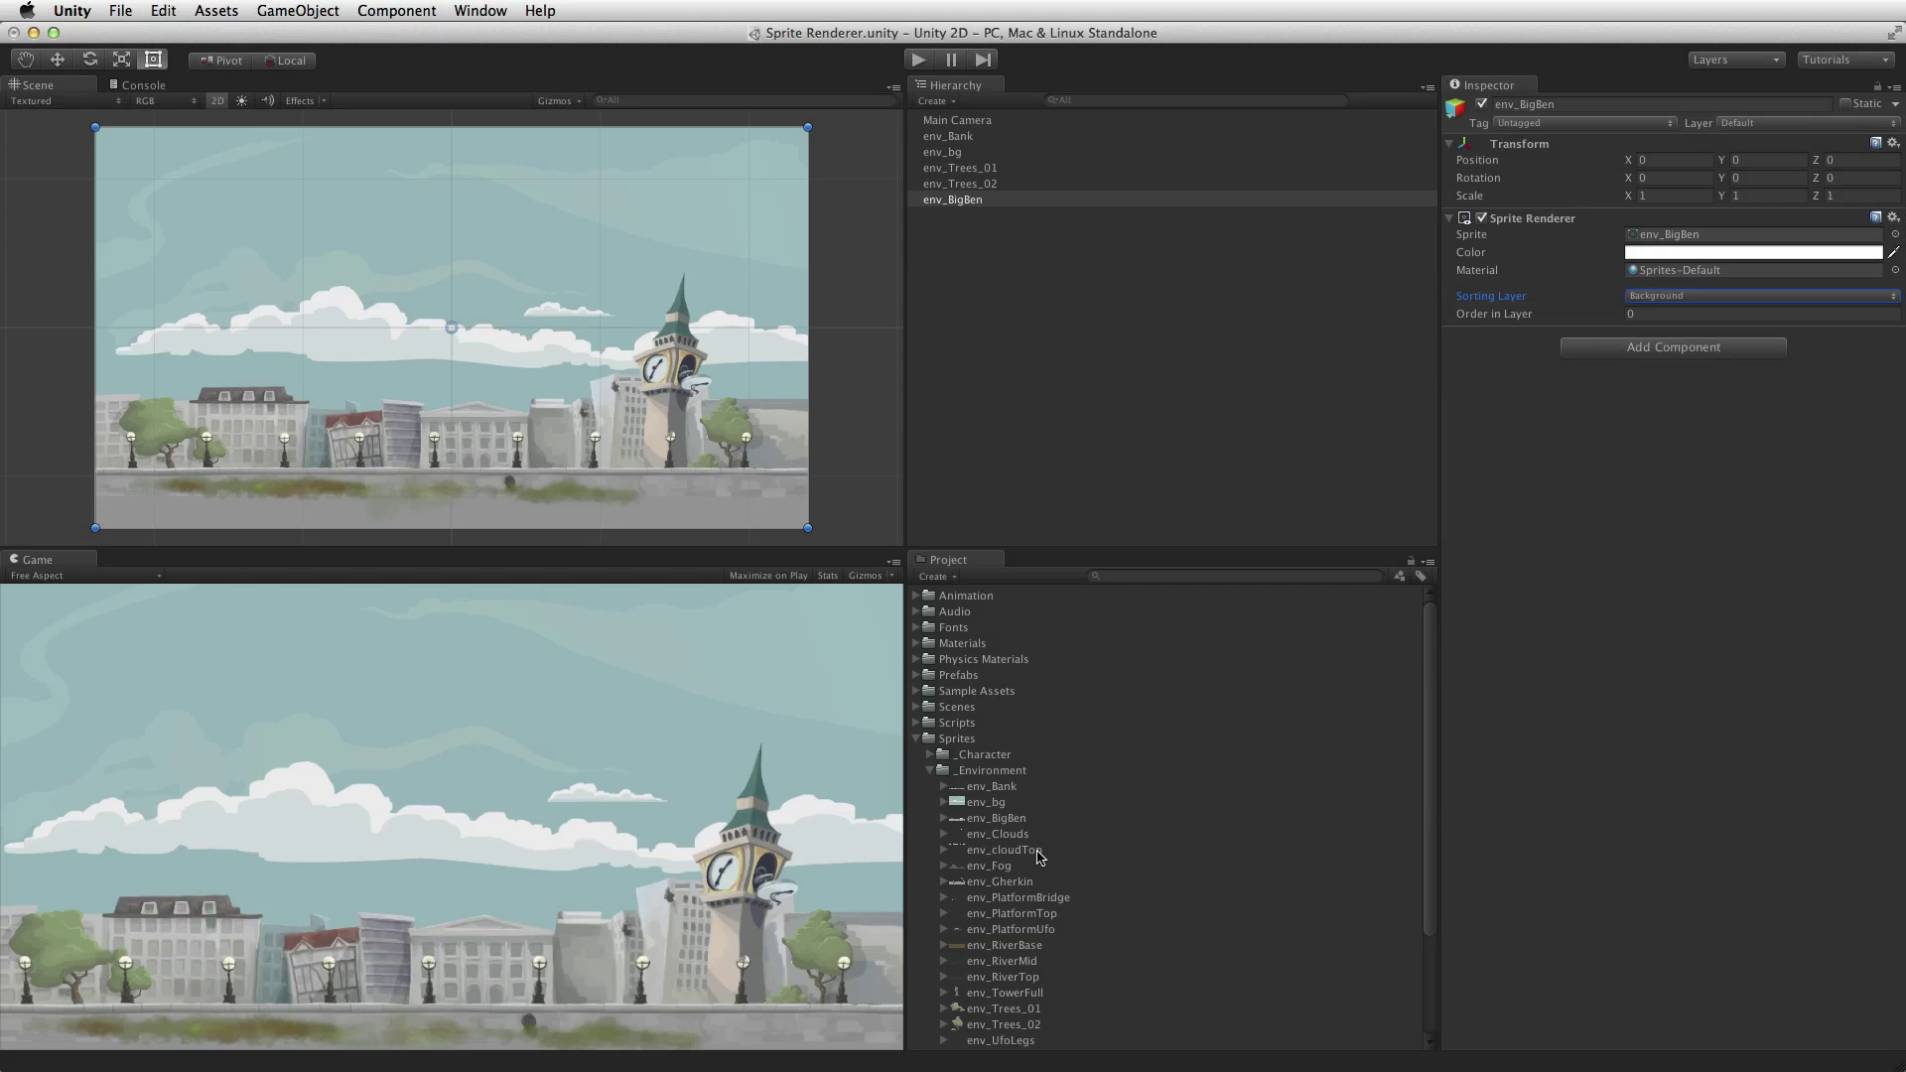
Step: Add the env_Gherkin sprite to the scene and set its sorting layer to Background
{"action": "left_click_drag", "start_coordinate": [1003, 882], "coordinate": [1033, 222]}
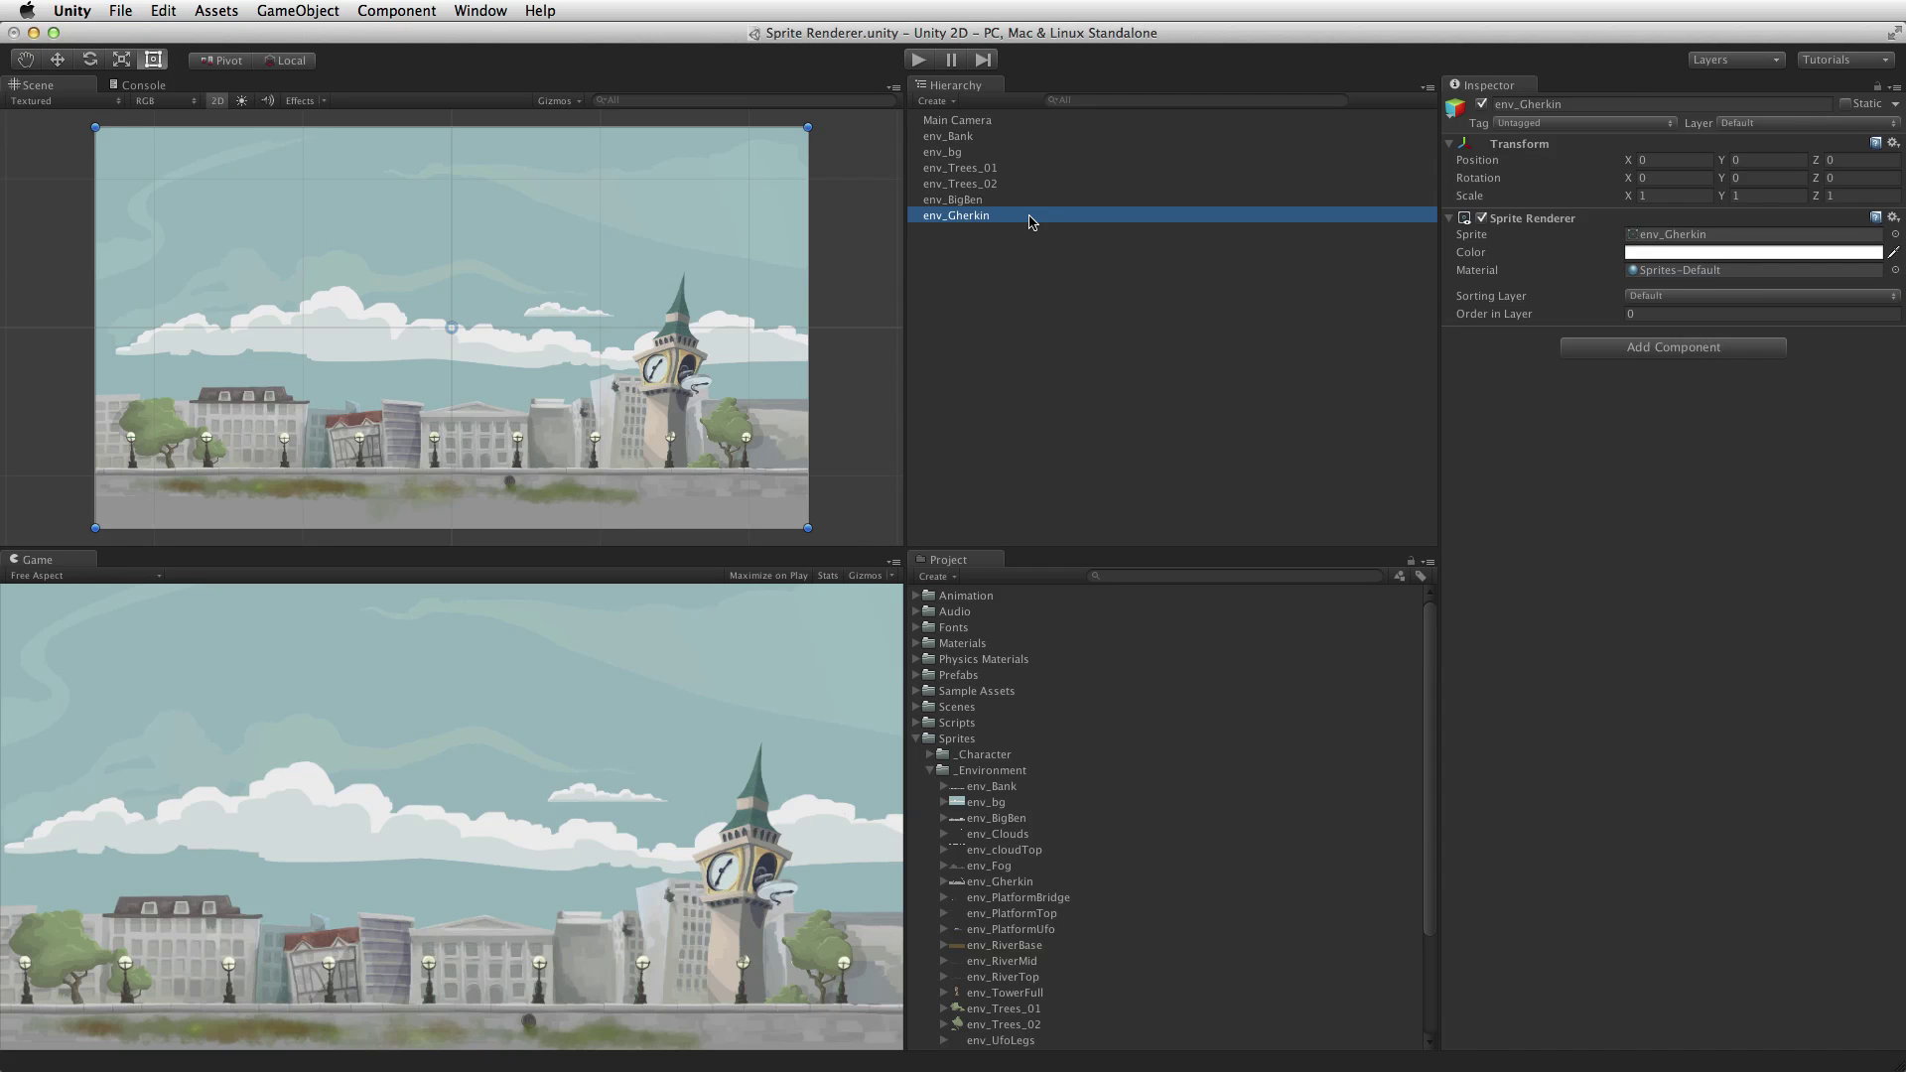
{"action": "left_click", "coordinate": [1664, 297]}
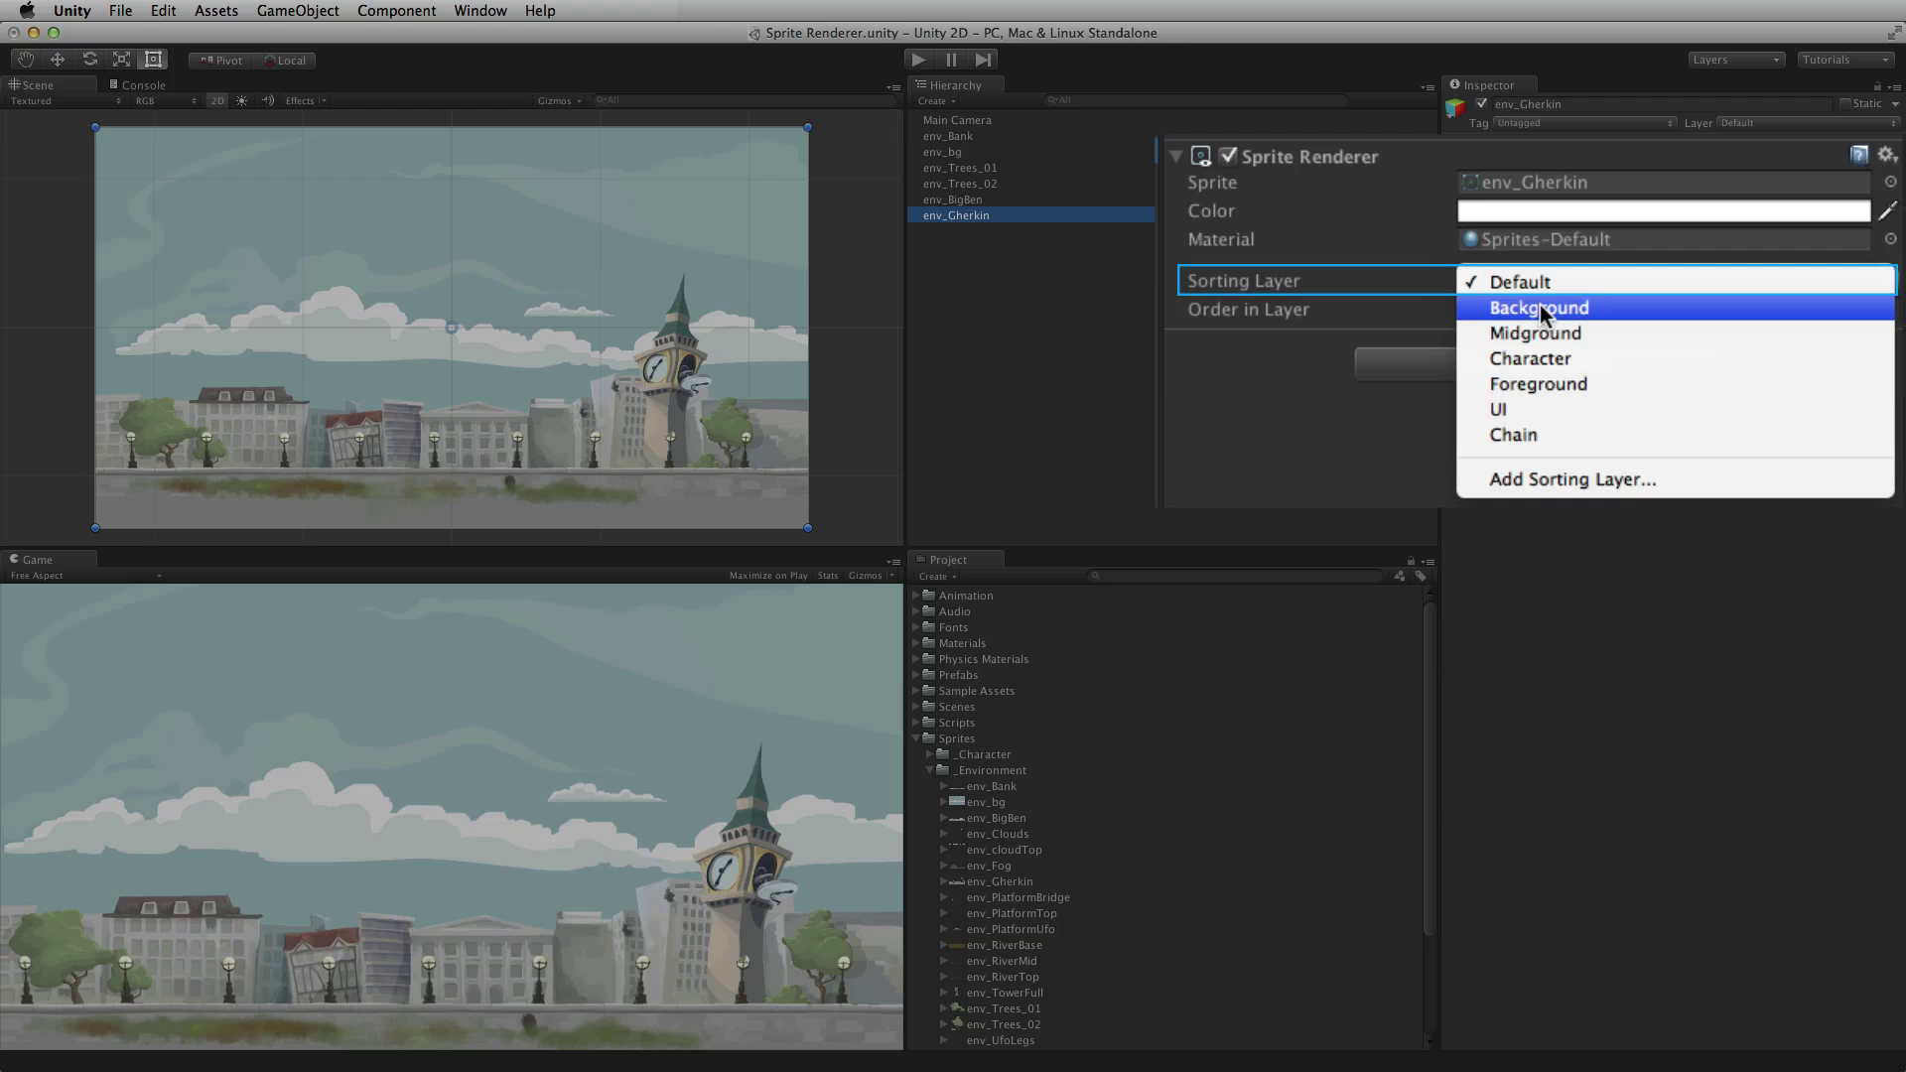
{"action": "left_click", "coordinate": [1540, 309]}
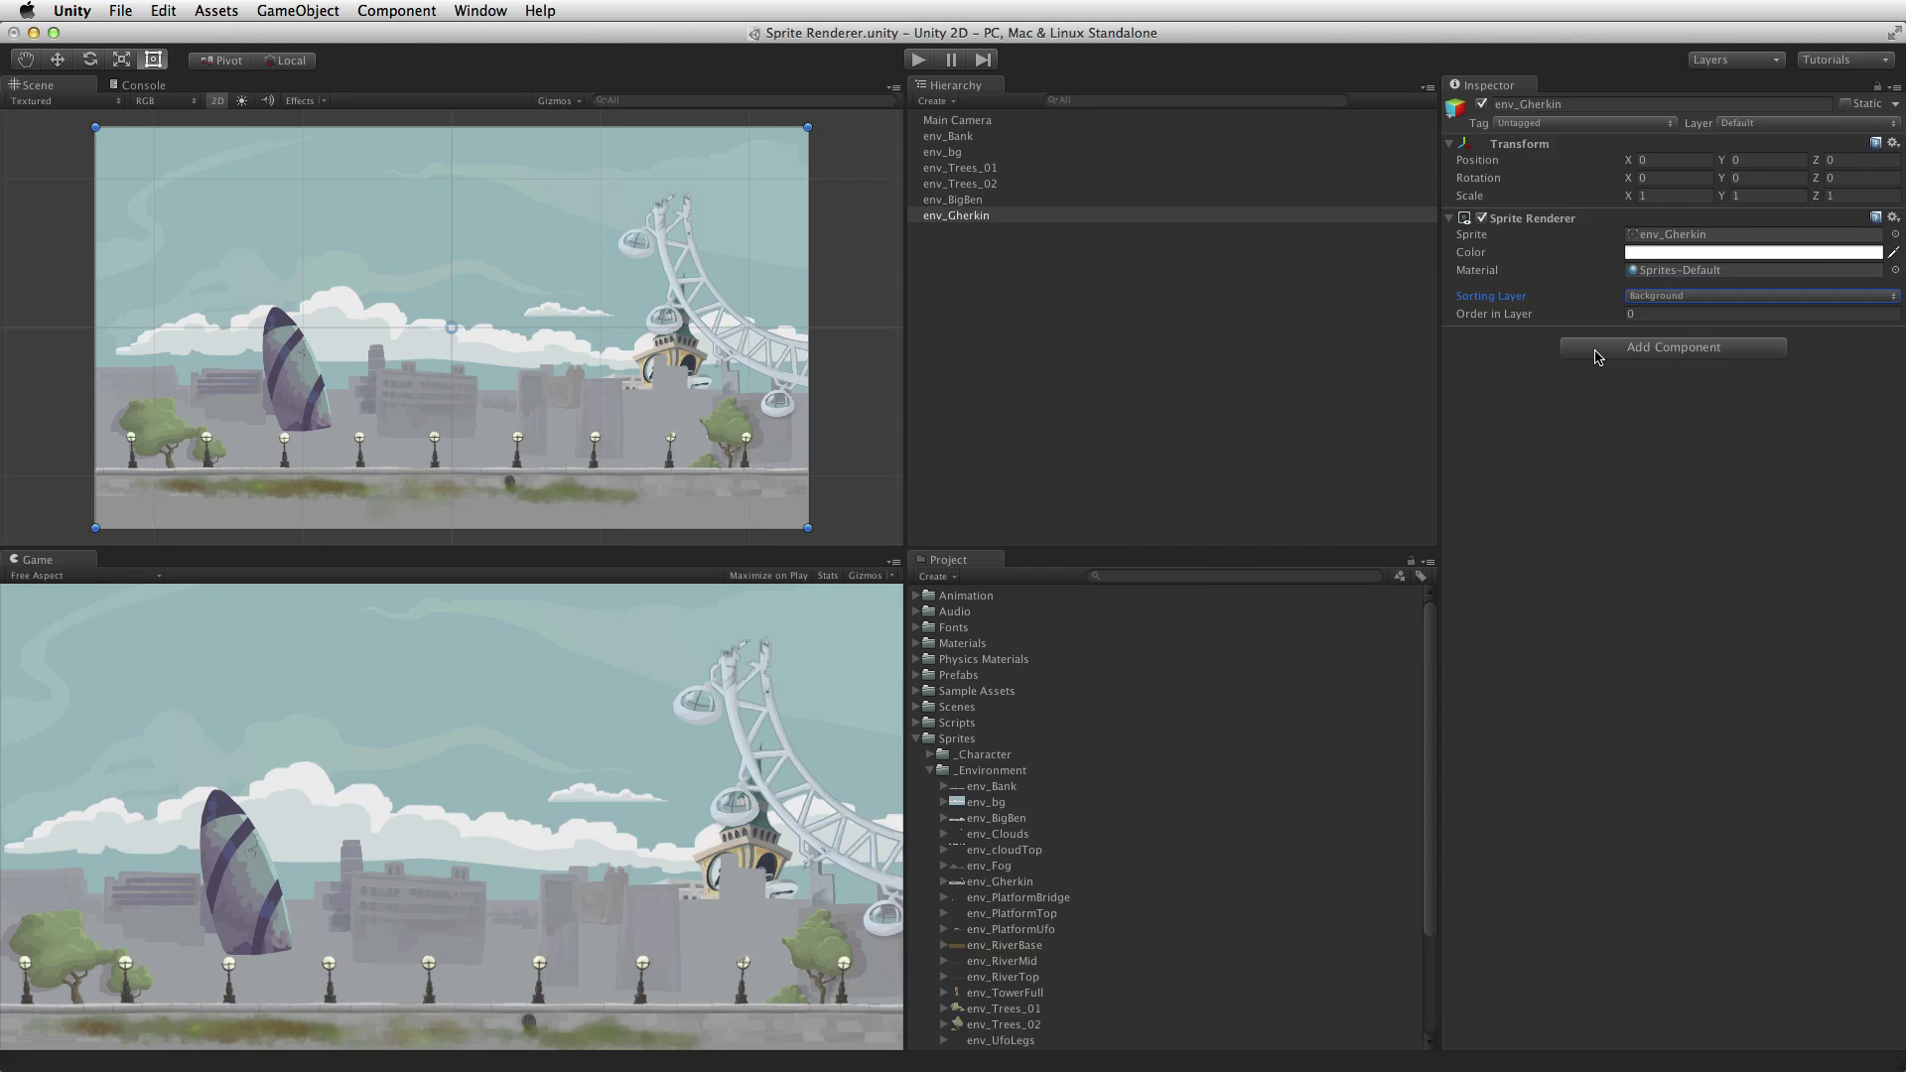
Step: Set env_BigBen's Order in Layer to 1
{"action": "left_click", "coordinate": [1033, 201]}
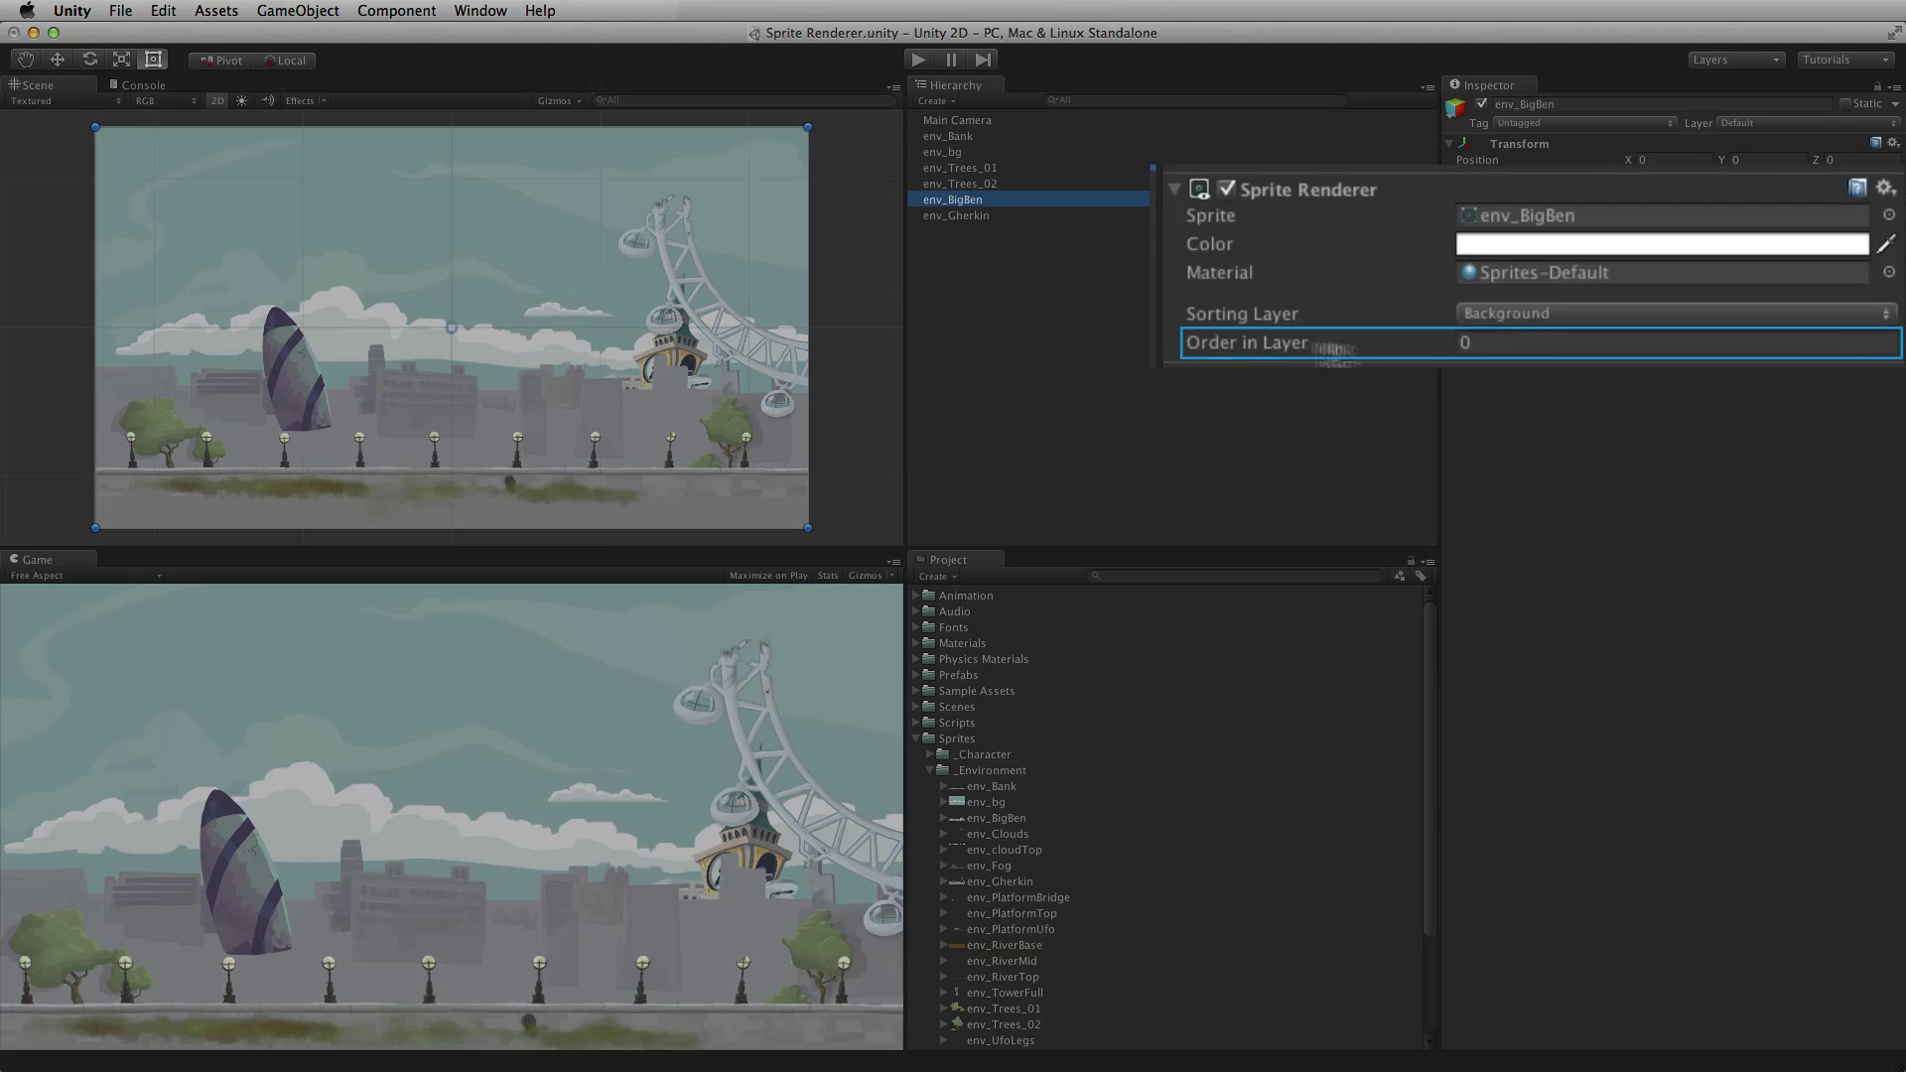
{"action": "left_click", "coordinate": [1463, 342]}
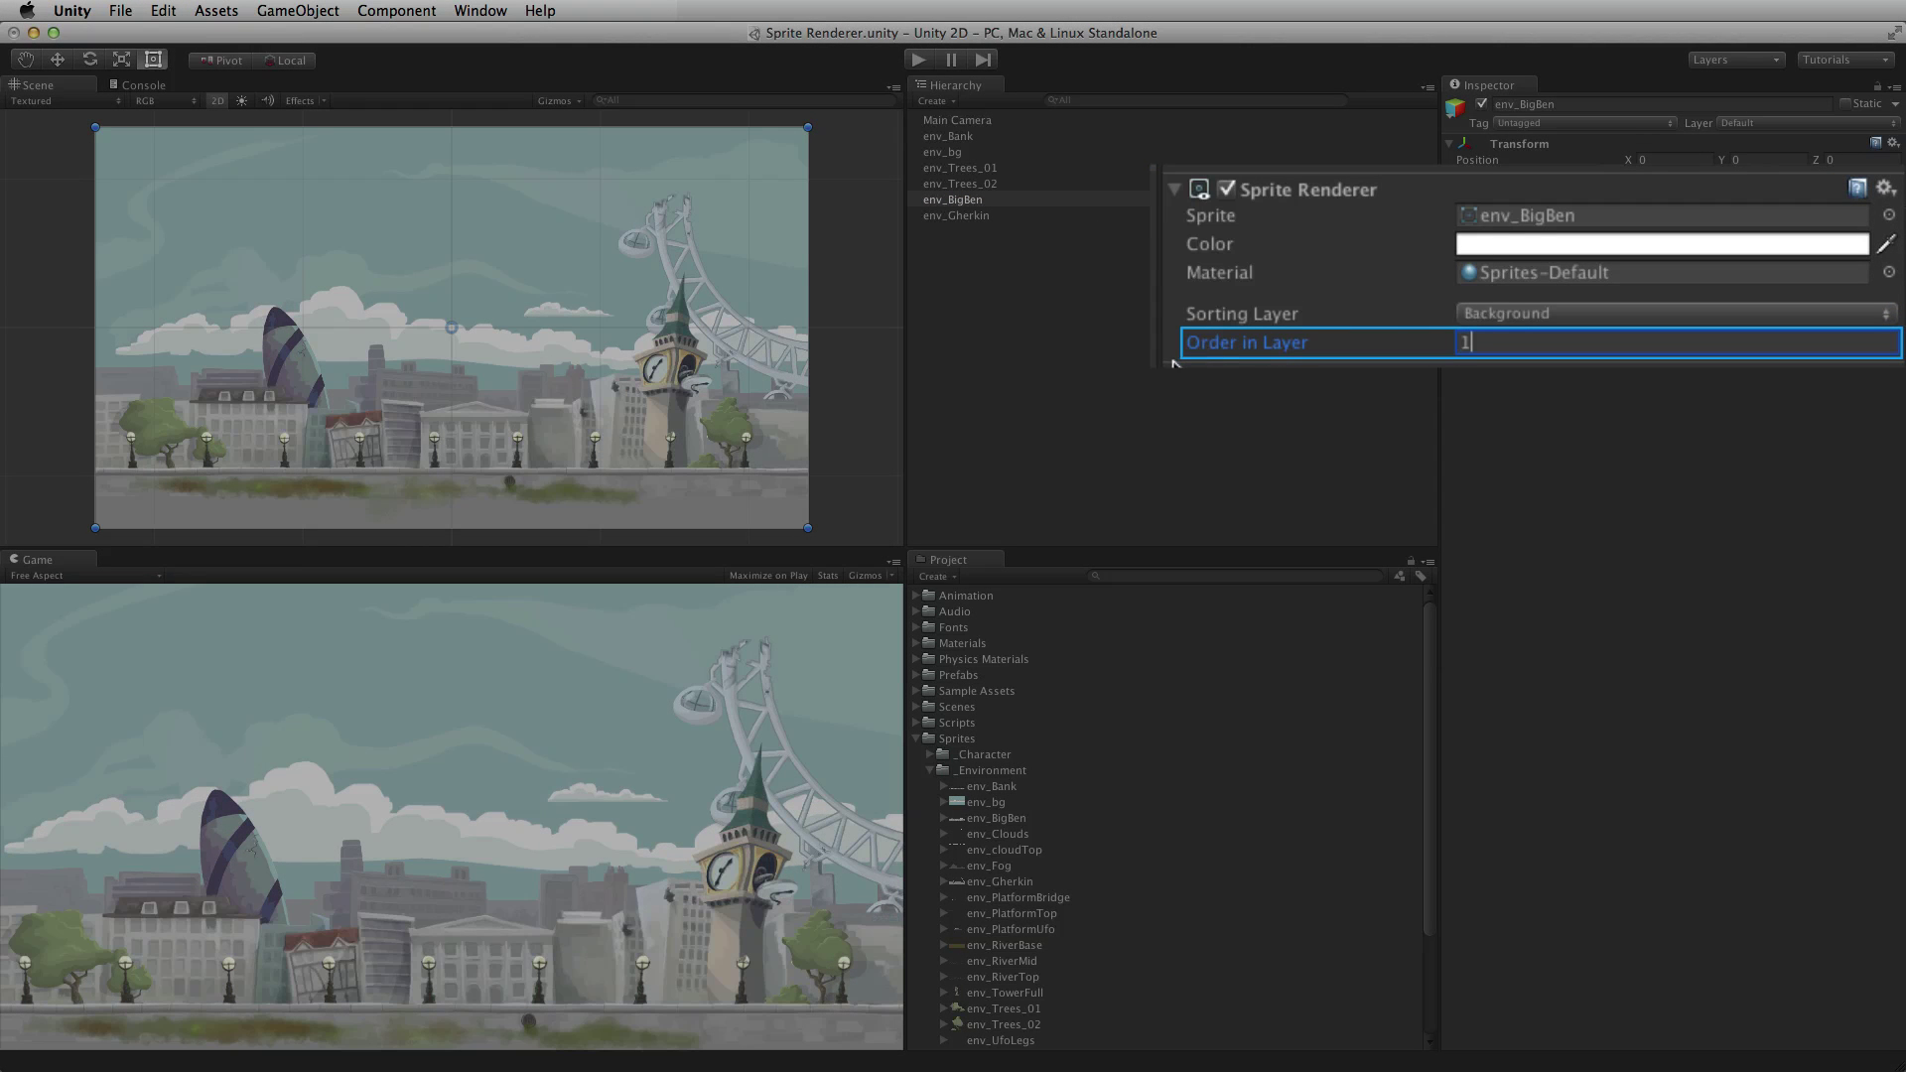